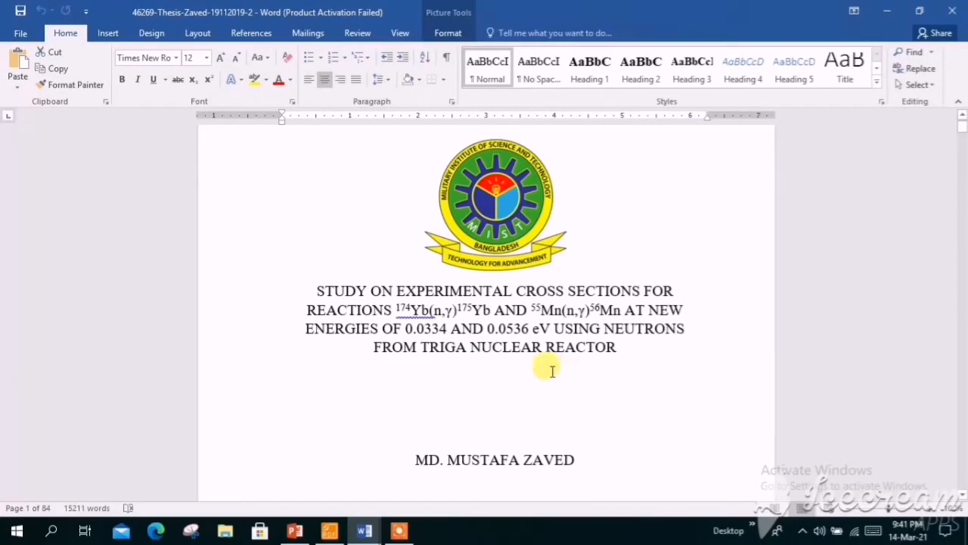
- Look through the thesis front matter, examining the Table of Contents, Table of Figures and List of Tables
scroll(552, 371, "down", 10)
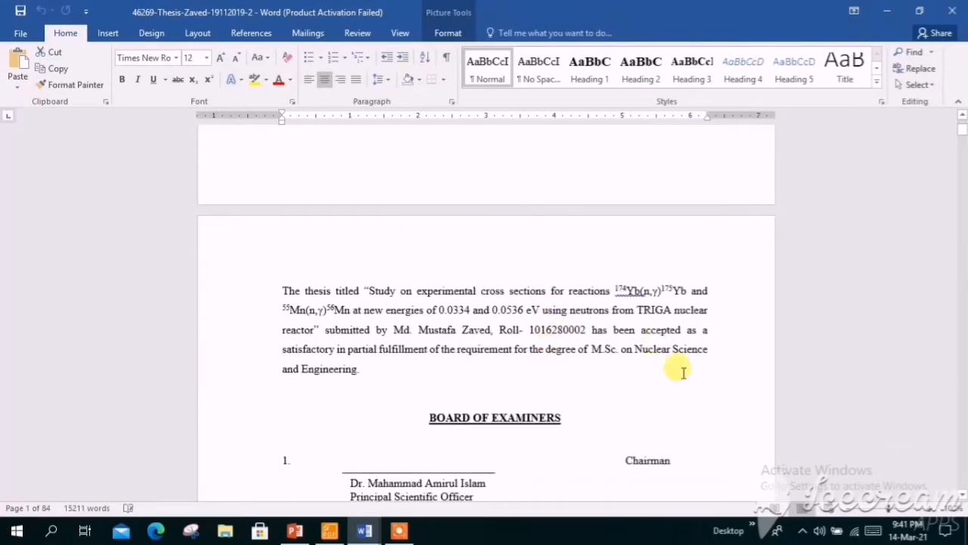
scroll(684, 372, "down", 12)
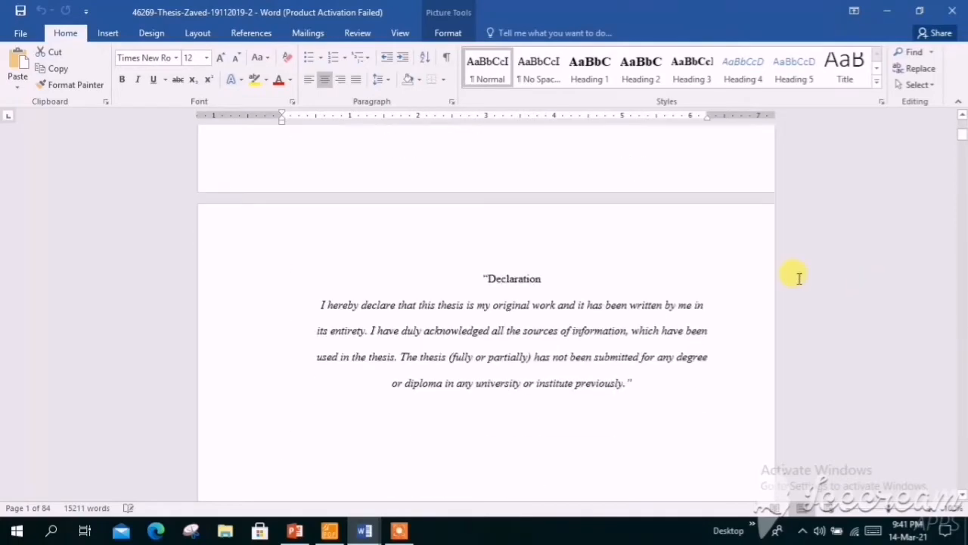
scroll(799, 278, "down", 15)
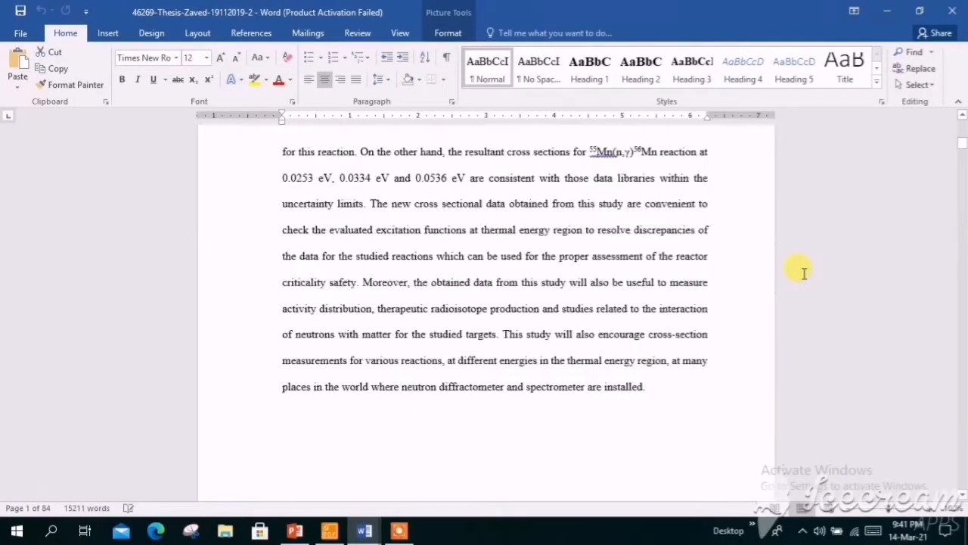
scroll(799, 272, "down", 15)
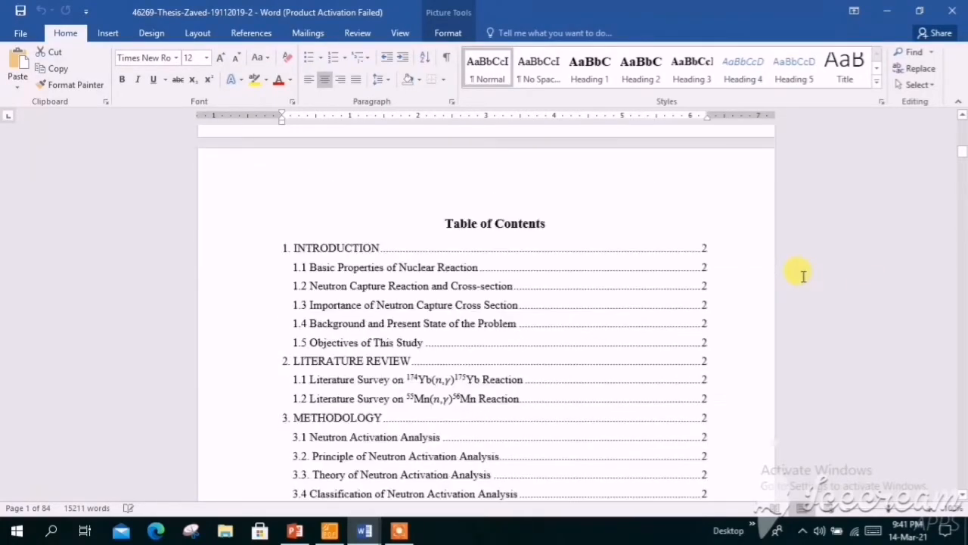
scroll(802, 276, "down", 15)
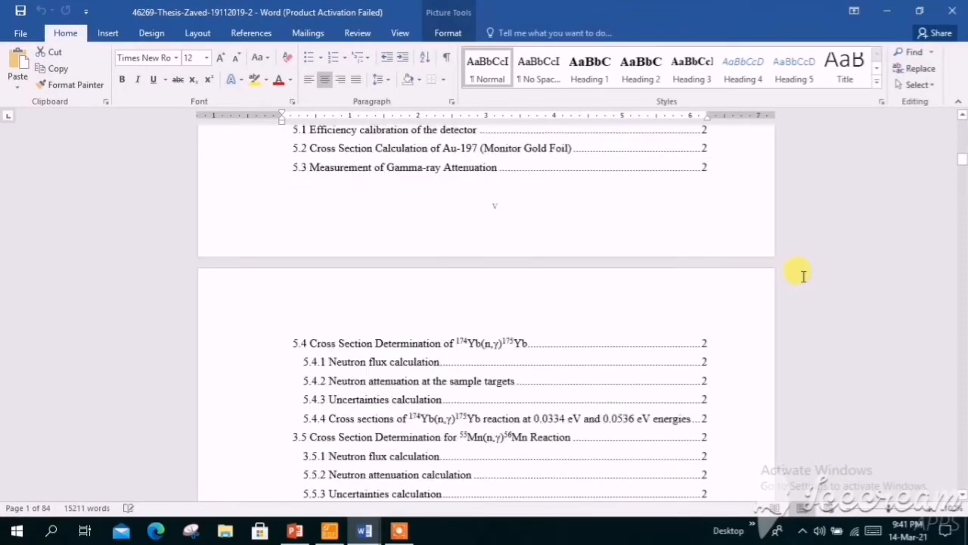
scroll(803, 275, "down", 12)
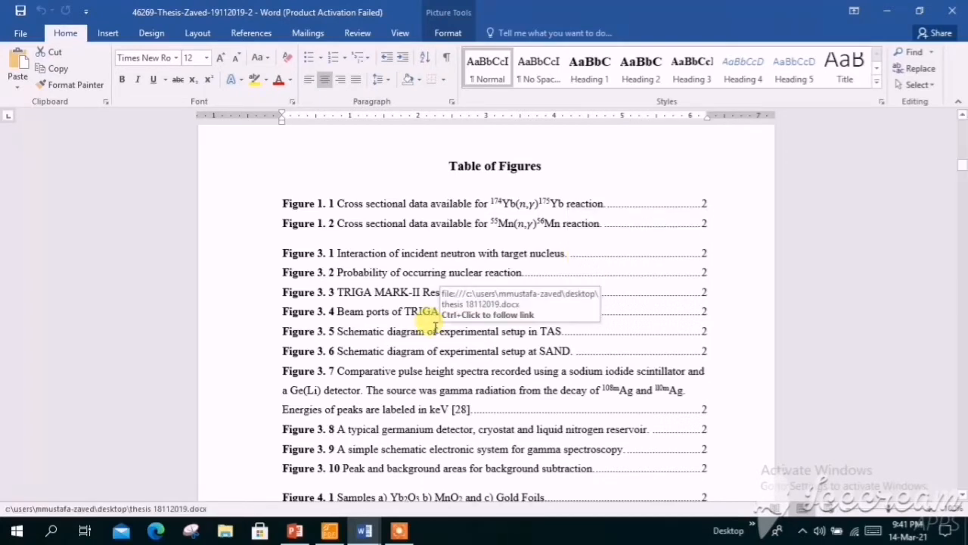
scroll(502, 290, "up", 1)
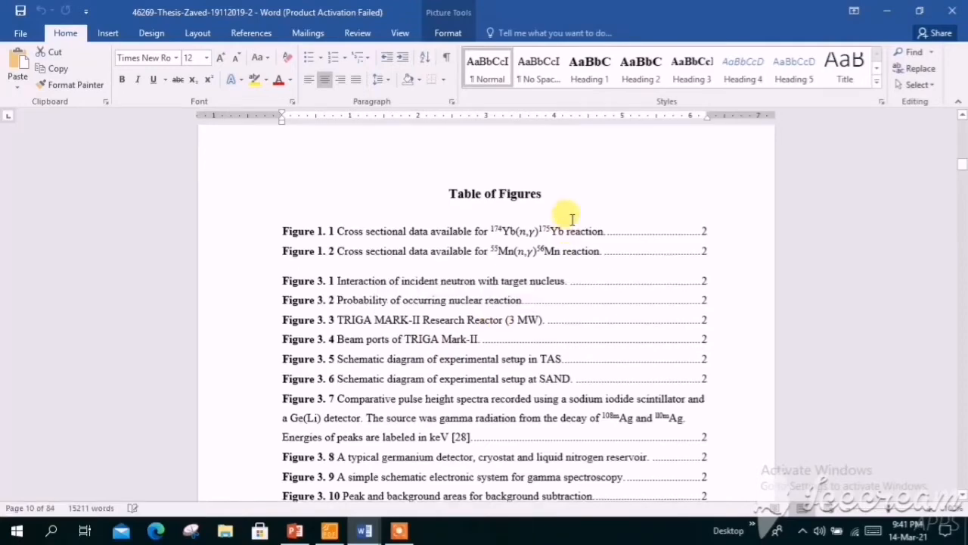
scroll(595, 319, "down", 10)
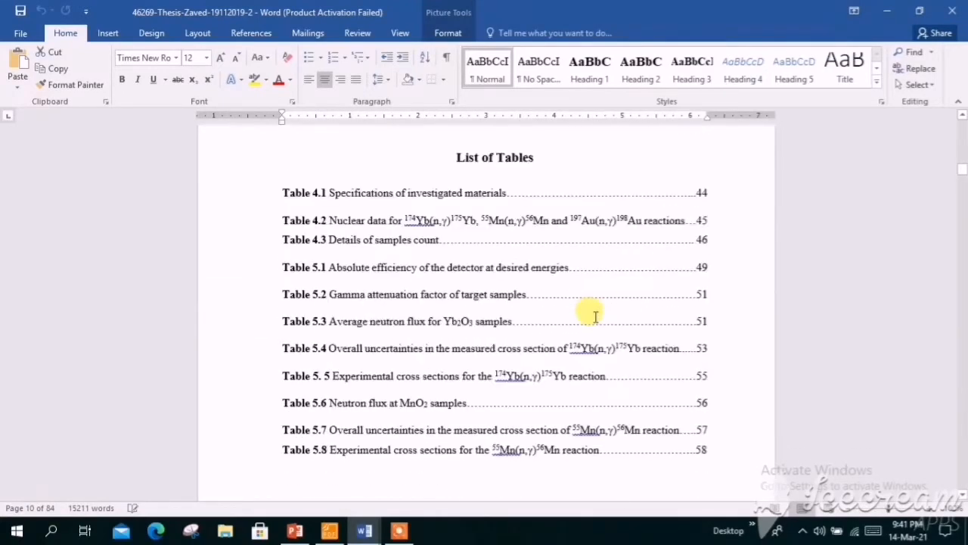
- Look through the thesis chapters, examining how the captions of Figures 1.1, 1.2, 3.1 and 3.2 are numbered and worded
scroll(595, 317, "down", 20)
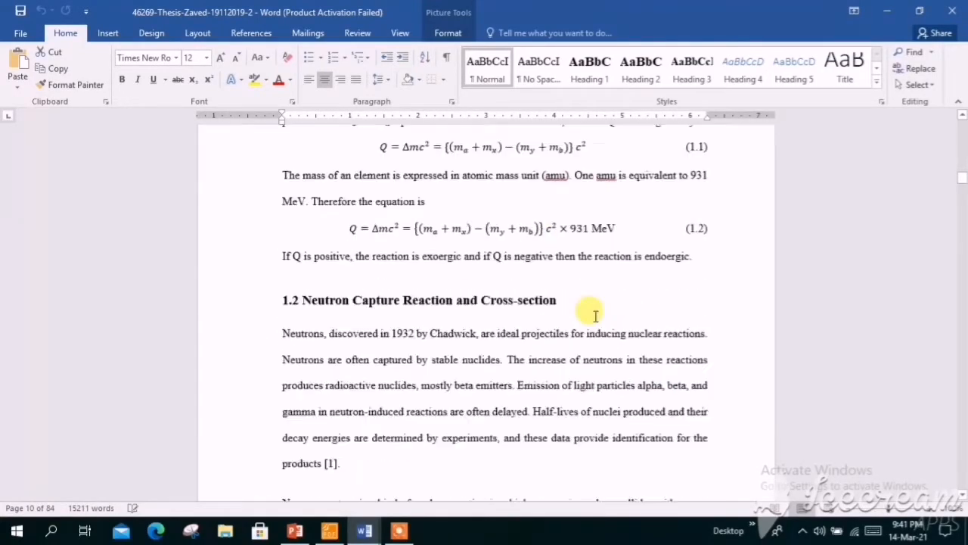
scroll(595, 317, "down", 20)
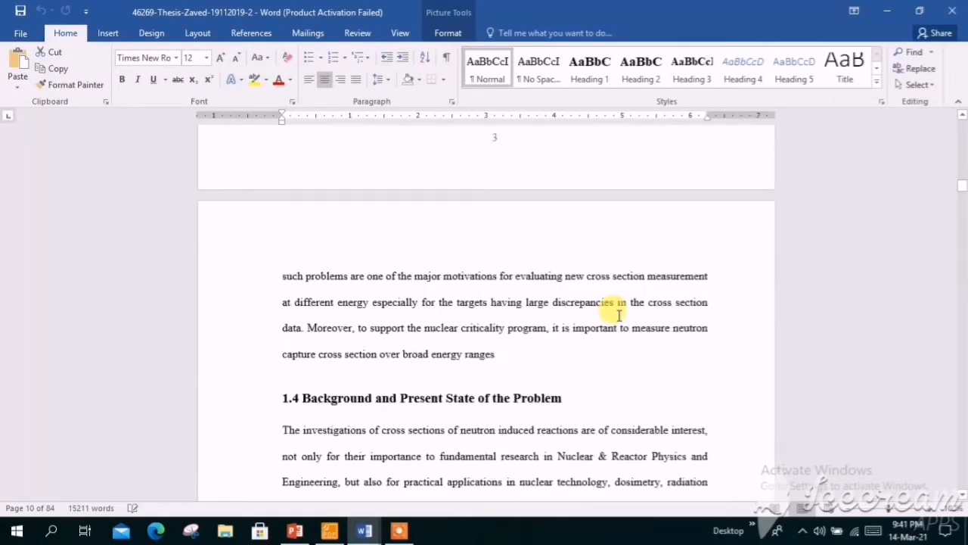
scroll(509, 303, "down", 20)
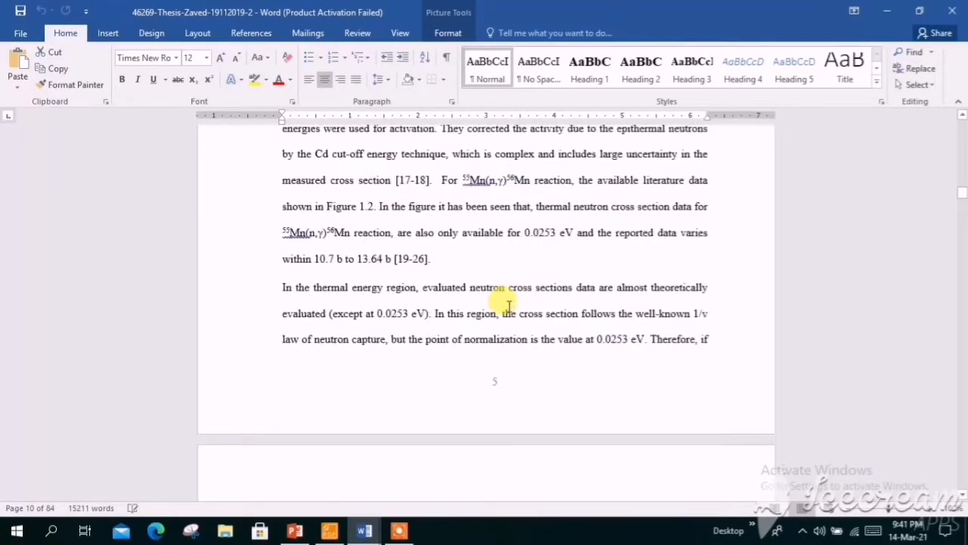
scroll(507, 309, "down", 6)
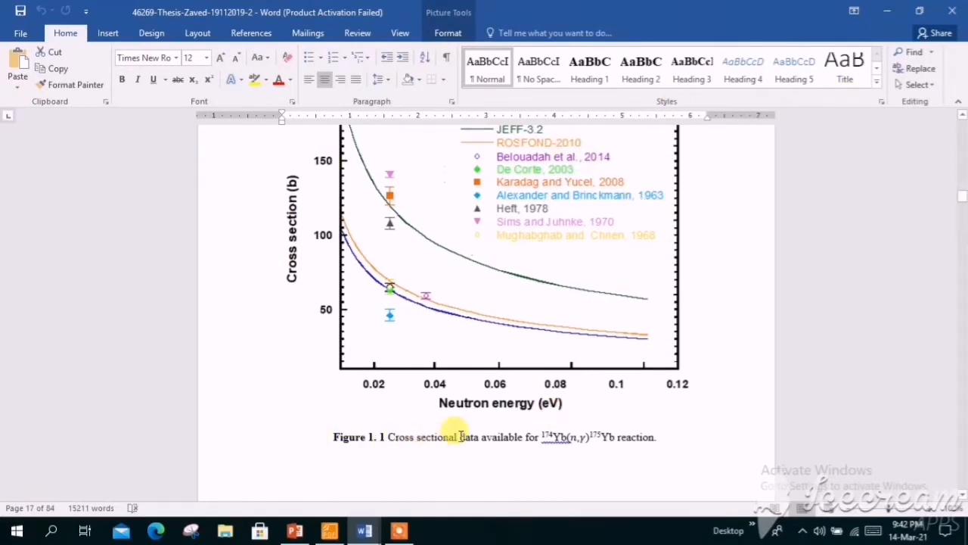
scroll(480, 413, "down", 3)
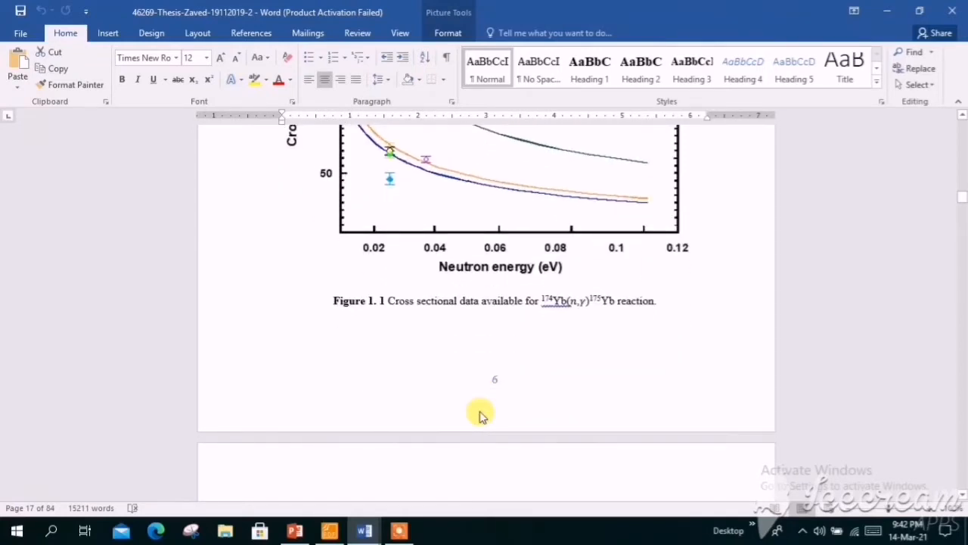
scroll(479, 409, "down", 10)
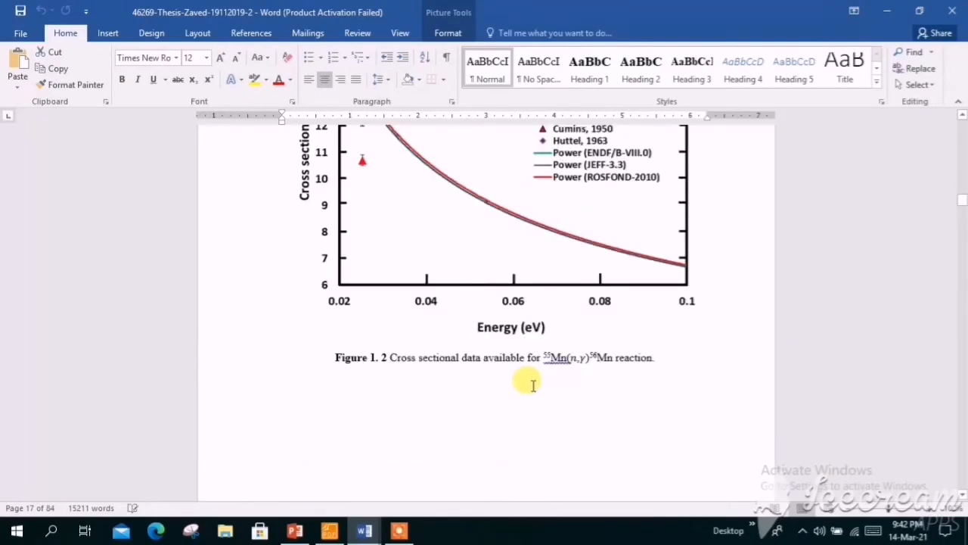
scroll(553, 406, "down", 15)
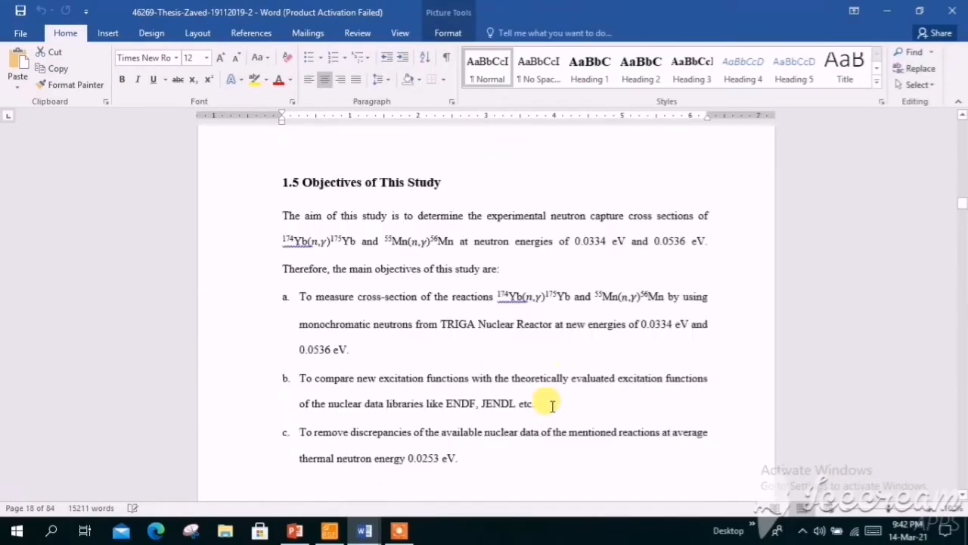
scroll(551, 409, "down", 20)
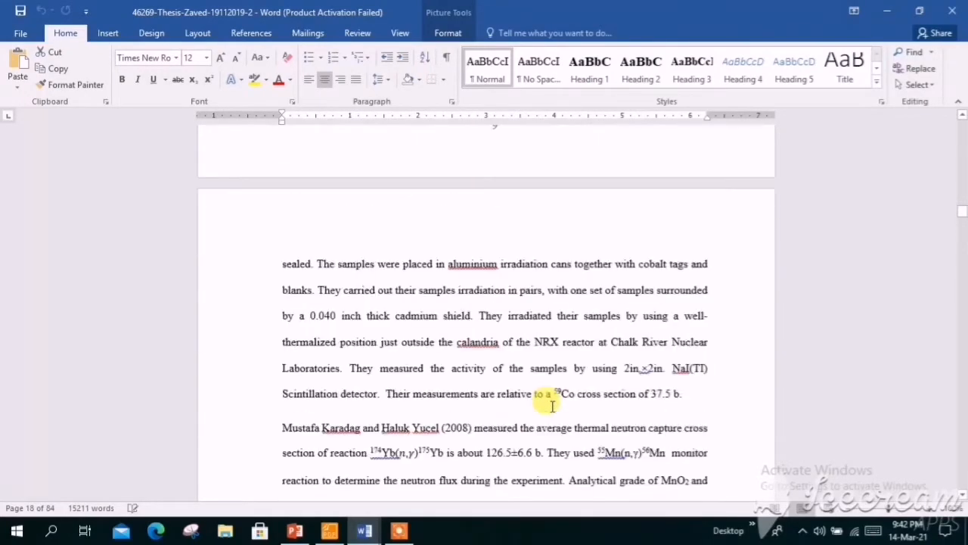
scroll(551, 407, "down", 20)
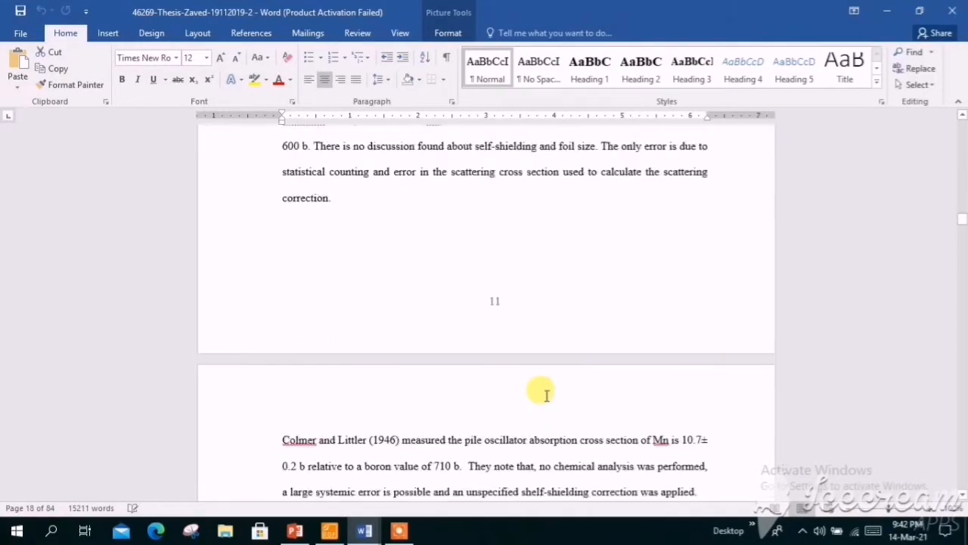
scroll(545, 392, "down", 20)
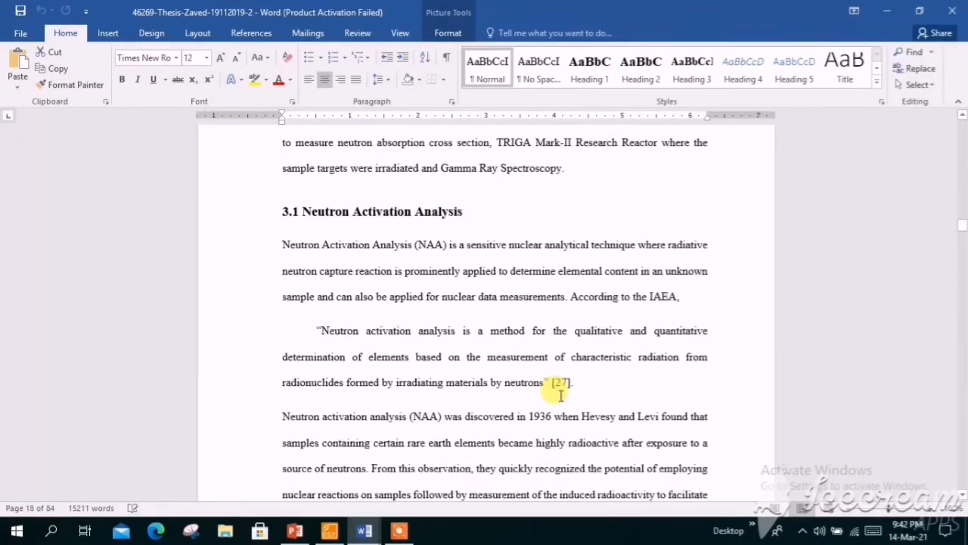
scroll(579, 382, "down", 10)
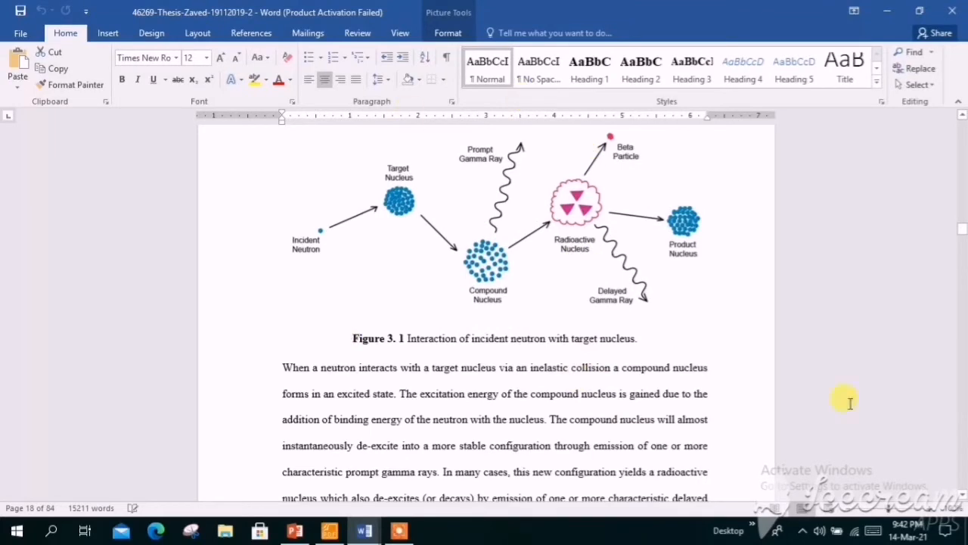
scroll(557, 375, "down", 4)
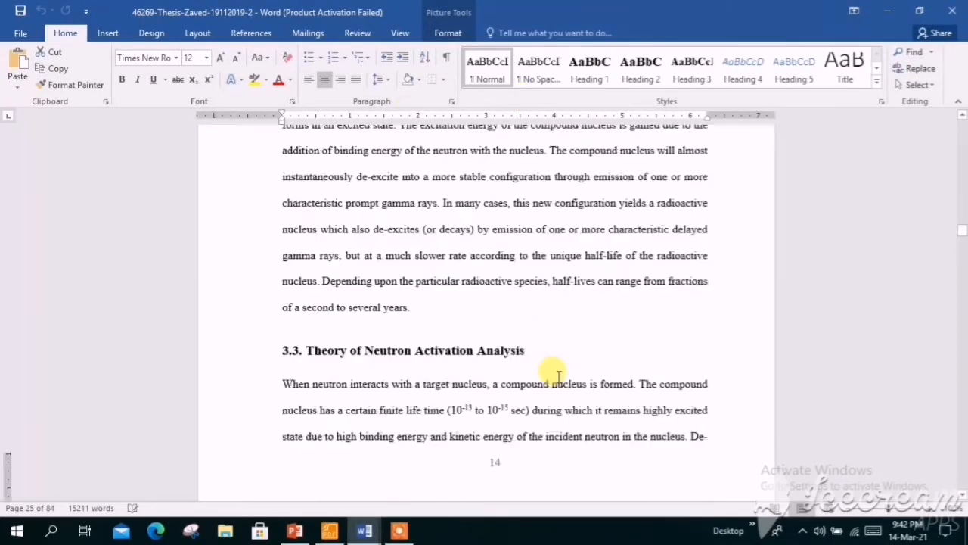
scroll(558, 375, "down", 8)
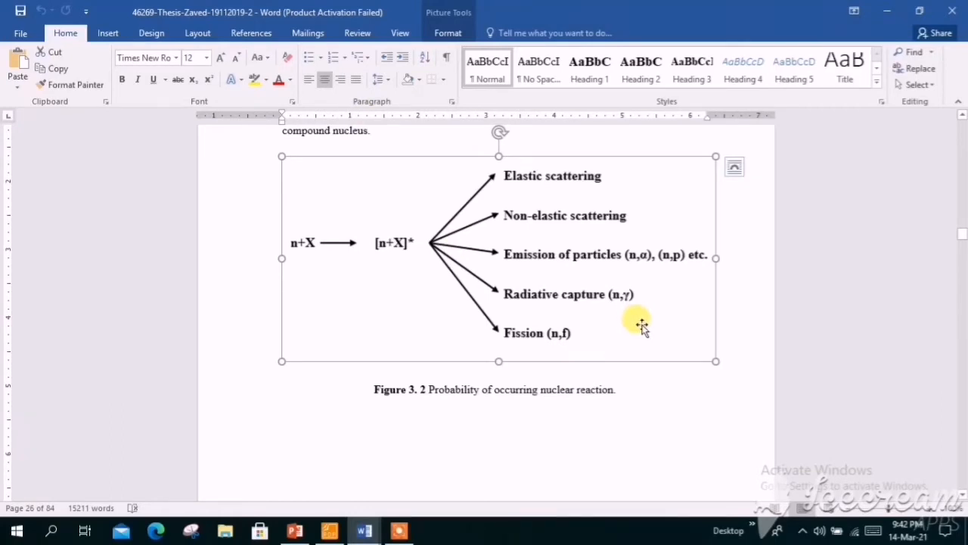
- Switch to Document2 and review the uncaptioned pictures on its pages, especially the cross-section graph on page 2
left_click(364, 531)
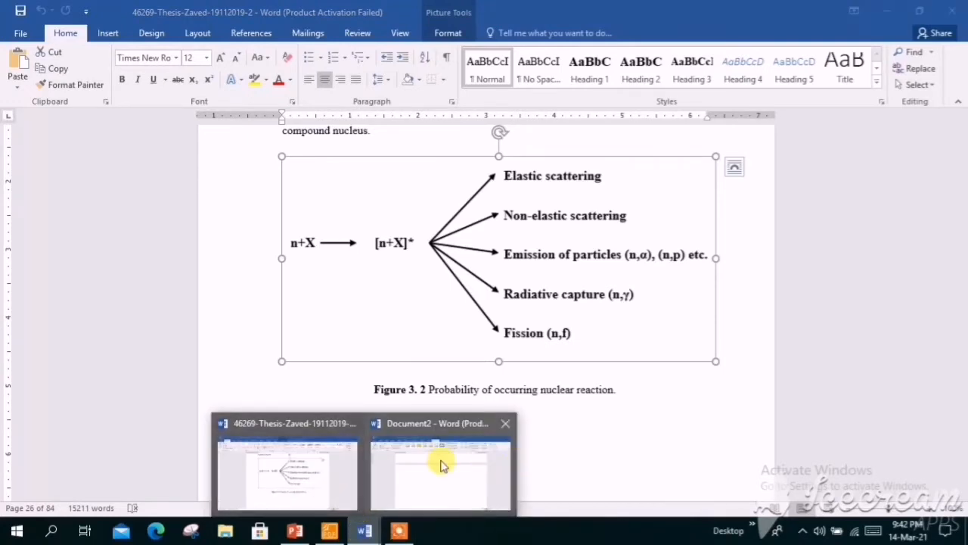
left_click(443, 465)
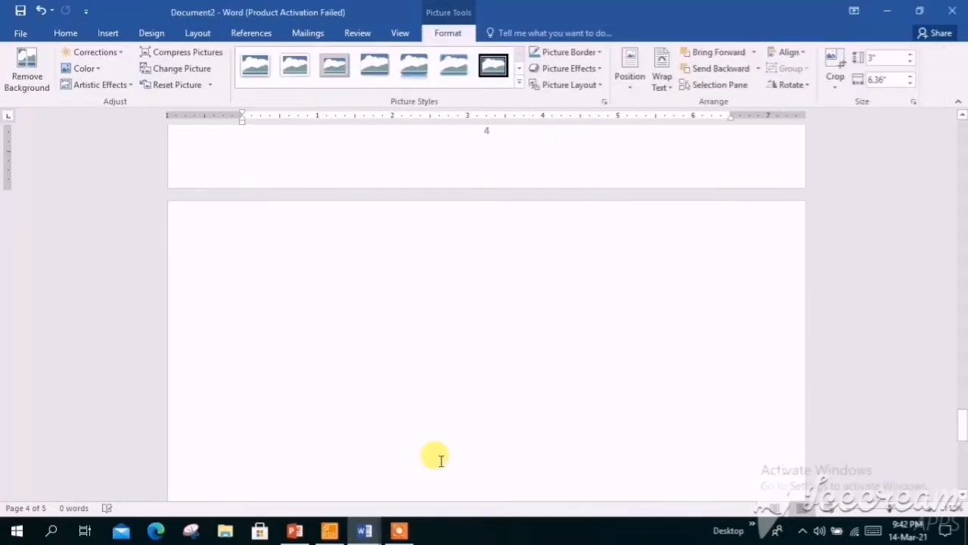
scroll(426, 449, "up", 15)
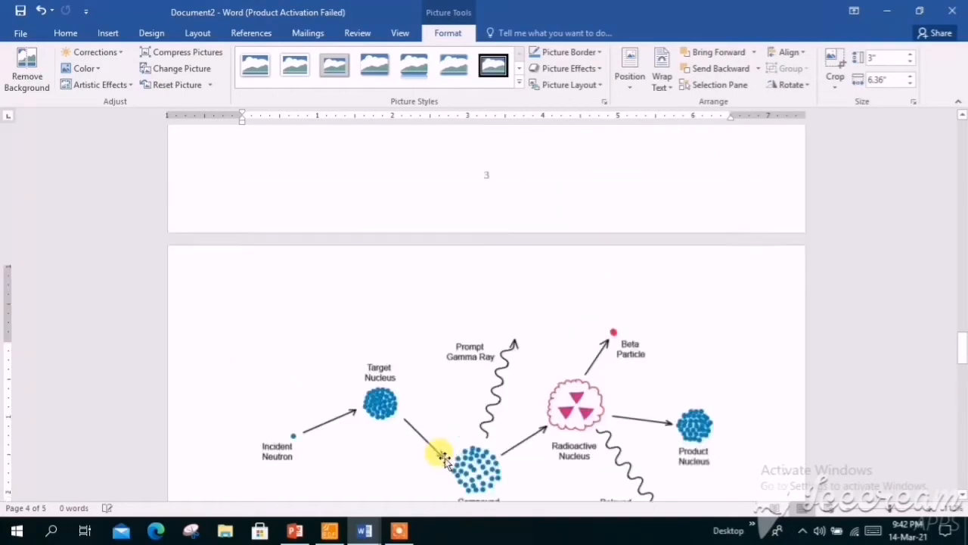
scroll(447, 454, "up", 15)
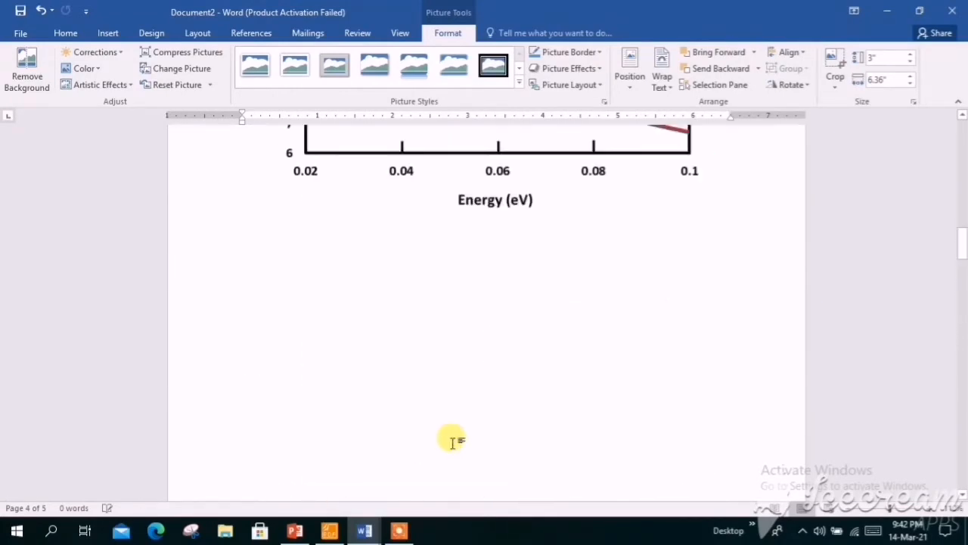
scroll(452, 445, "up", 8)
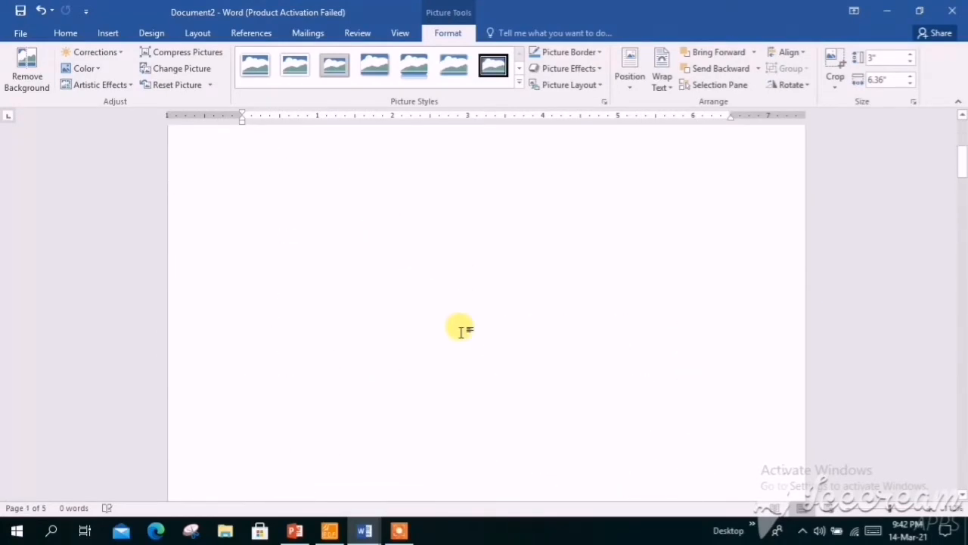
scroll(461, 330, "down", 10)
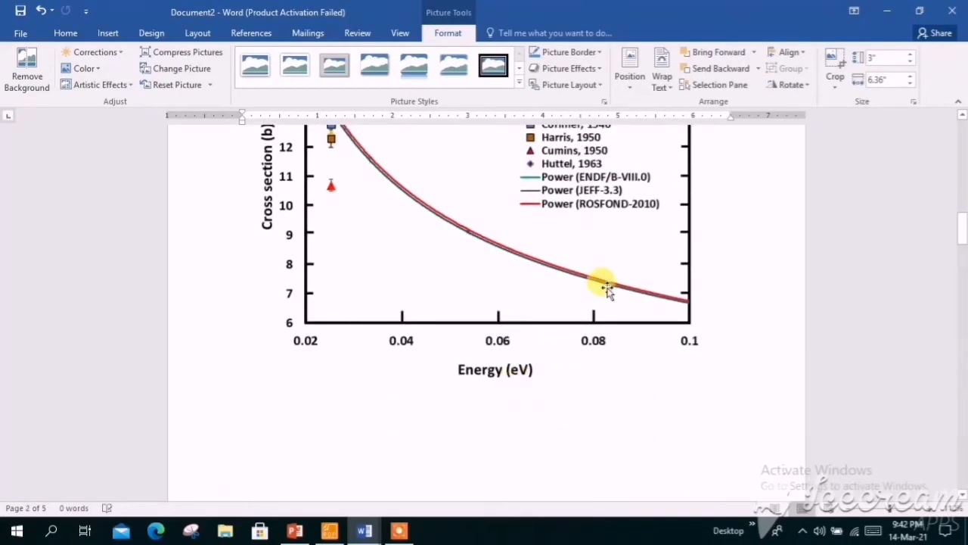
scroll(607, 290, "up", 4)
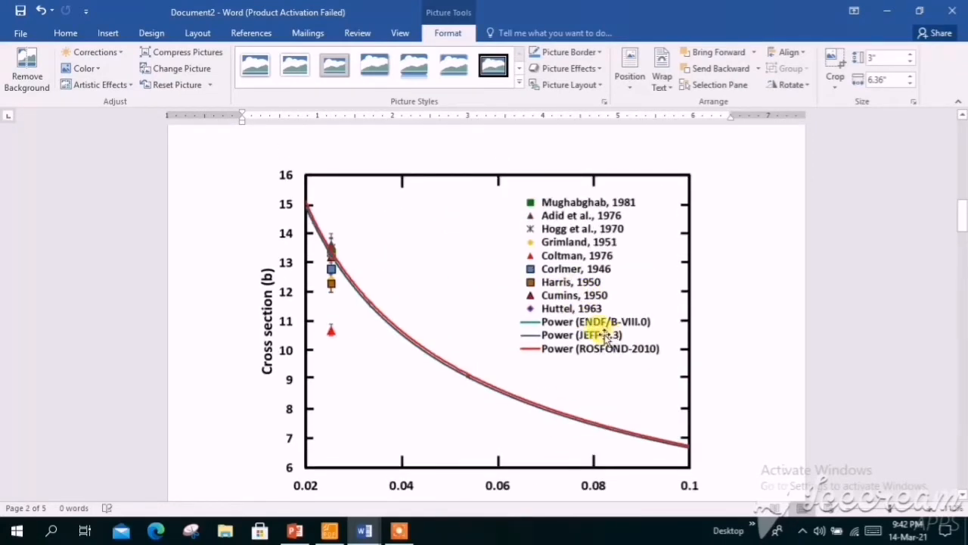
scroll(605, 337, "down", 10)
scroll(608, 277, "up", 7)
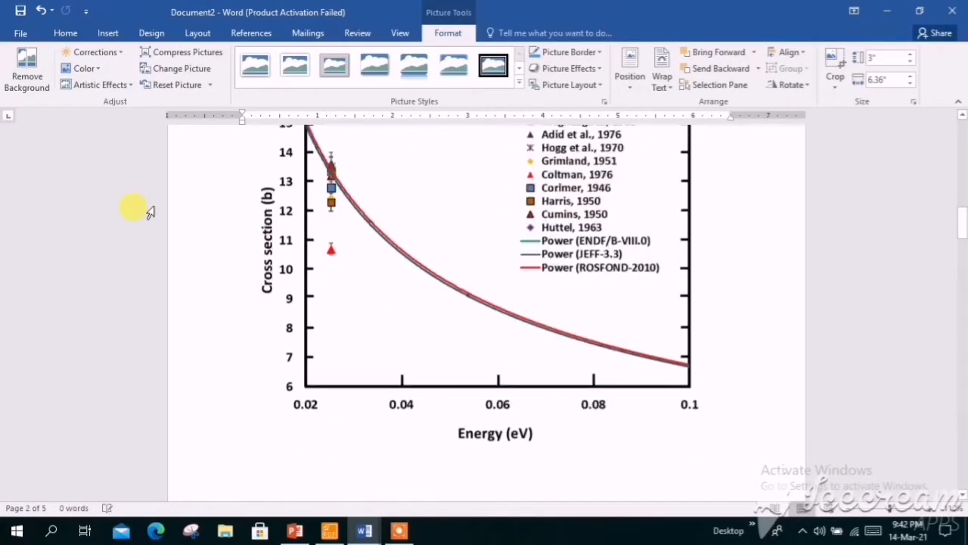
scroll(558, 444, "down", 3)
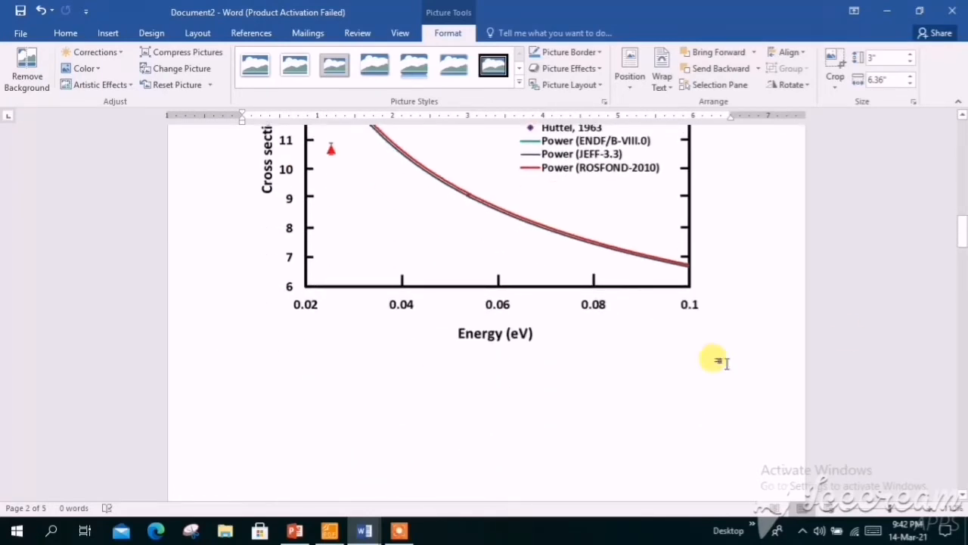
scroll(634, 392, "up", 4)
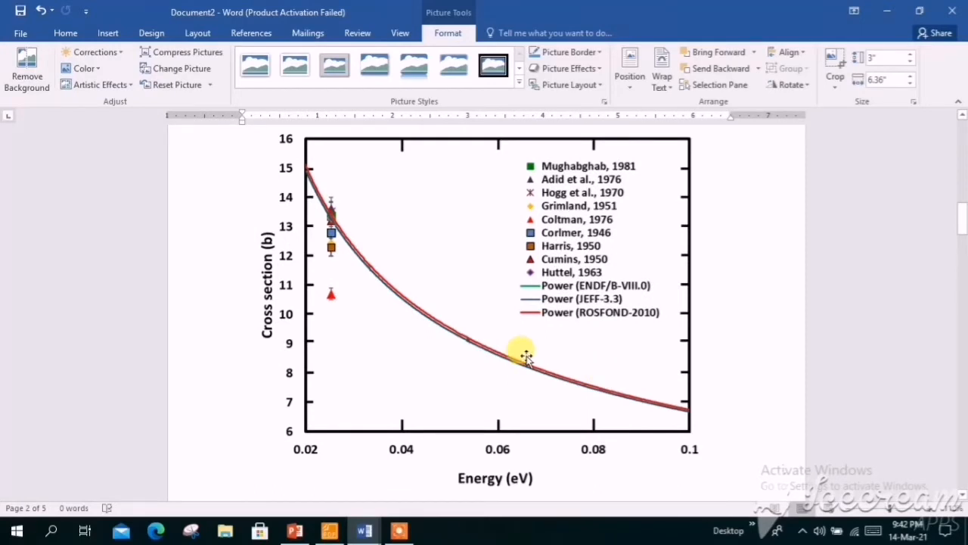
- Insert a caption below the cross-section graph on page 2 with the new label "Figure.1.", add a colon after the number and centre it
scroll(526, 358, "down", 1)
left_click(544, 293)
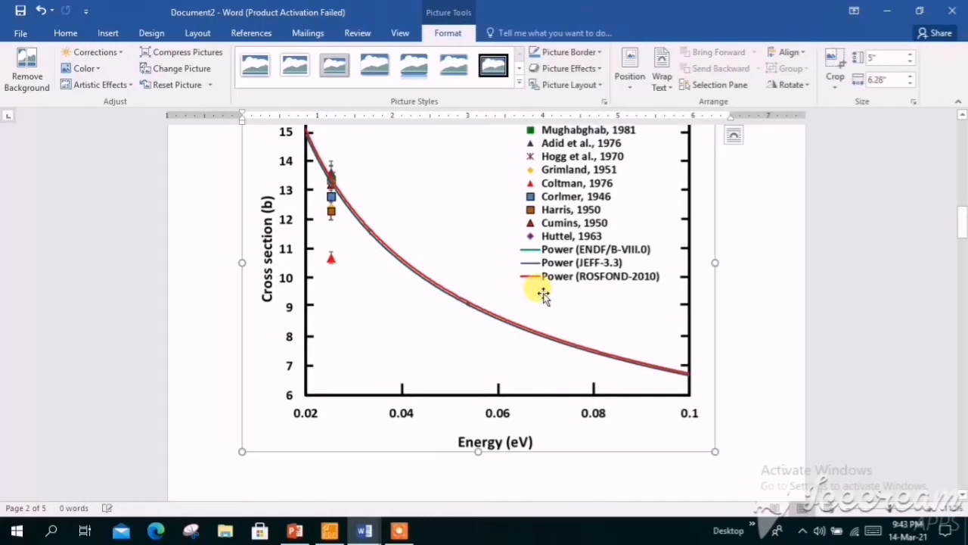
right_click(544, 295)
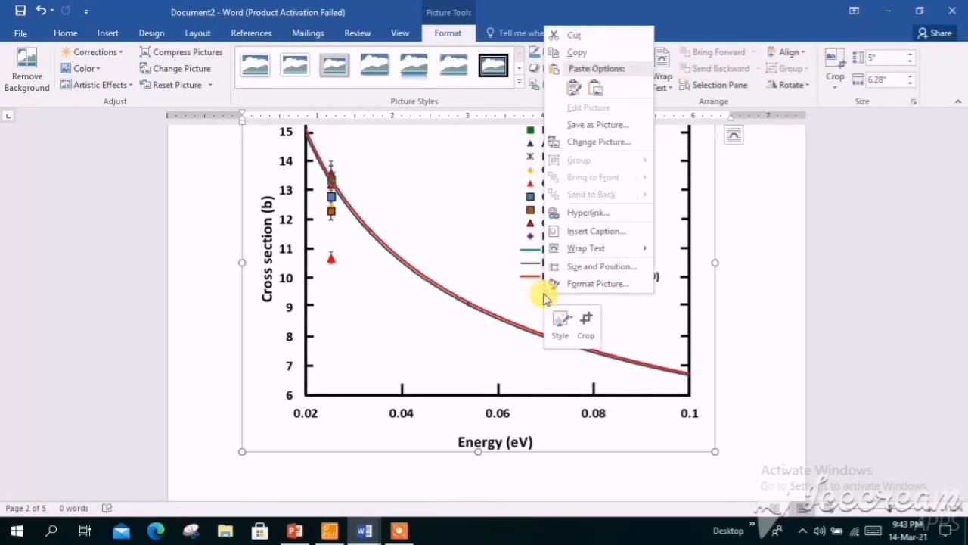
left_click(589, 230)
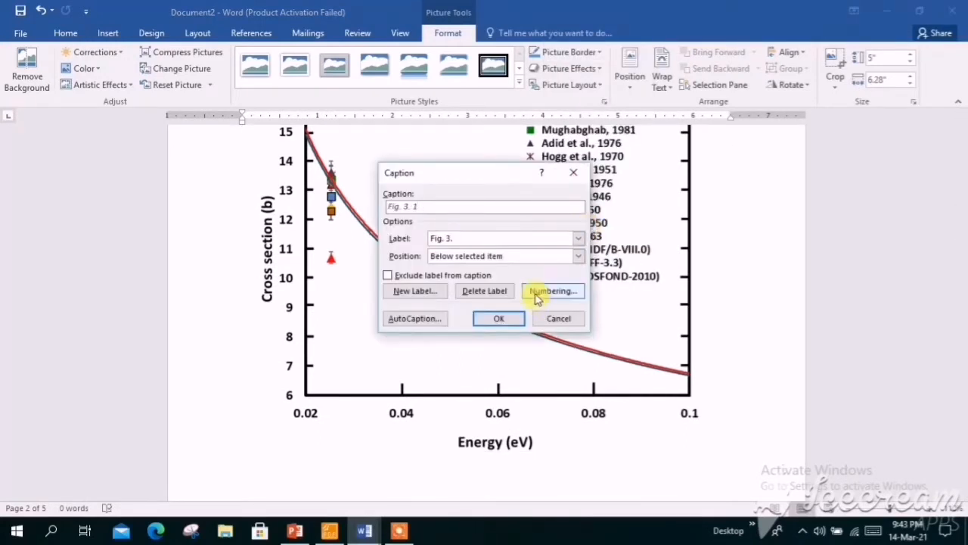
left_click(416, 293)
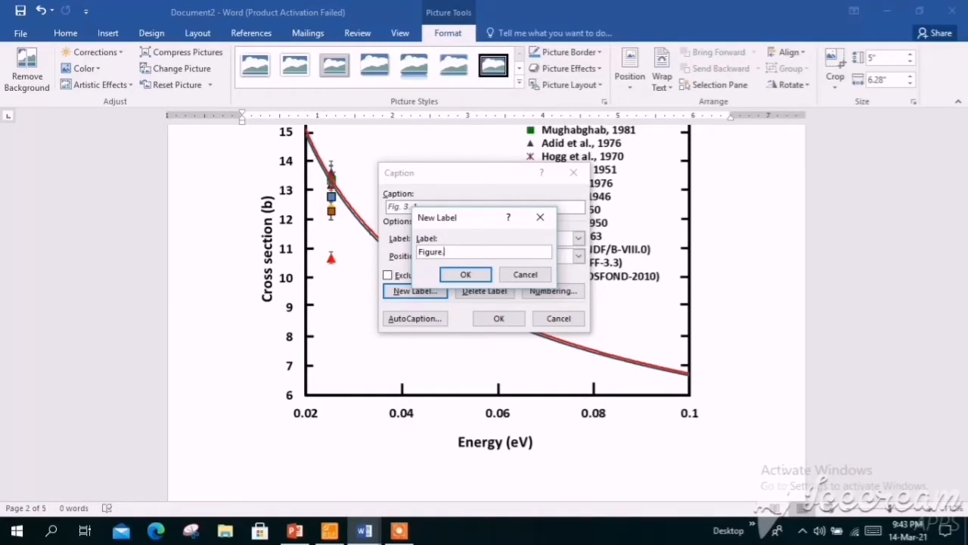
left_click(473, 275)
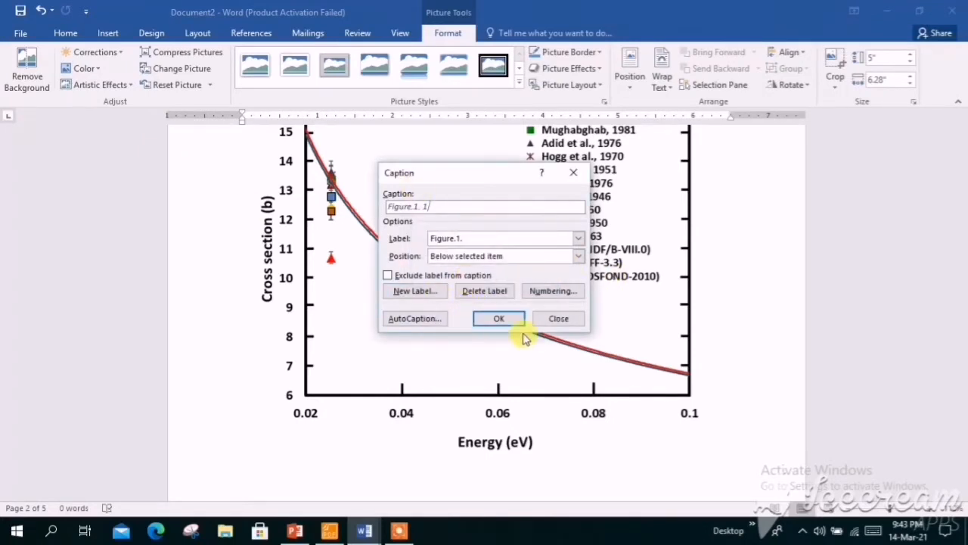
left_click(499, 319)
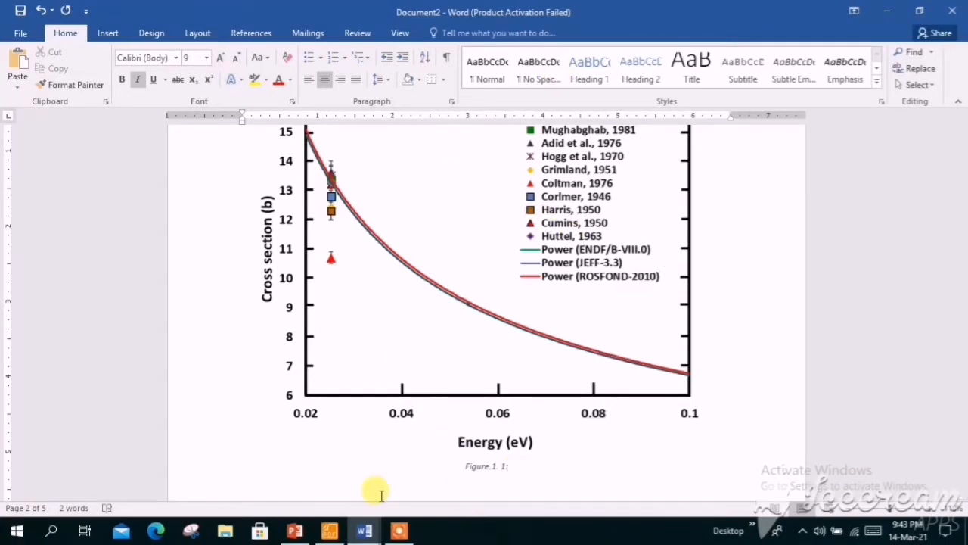
- Switch to the thesis document and copy the Figure 1.2 caption text "Cross sectional data available for 55Mn(n,γ)56Mn reaction", without its label
left_click(376, 528)
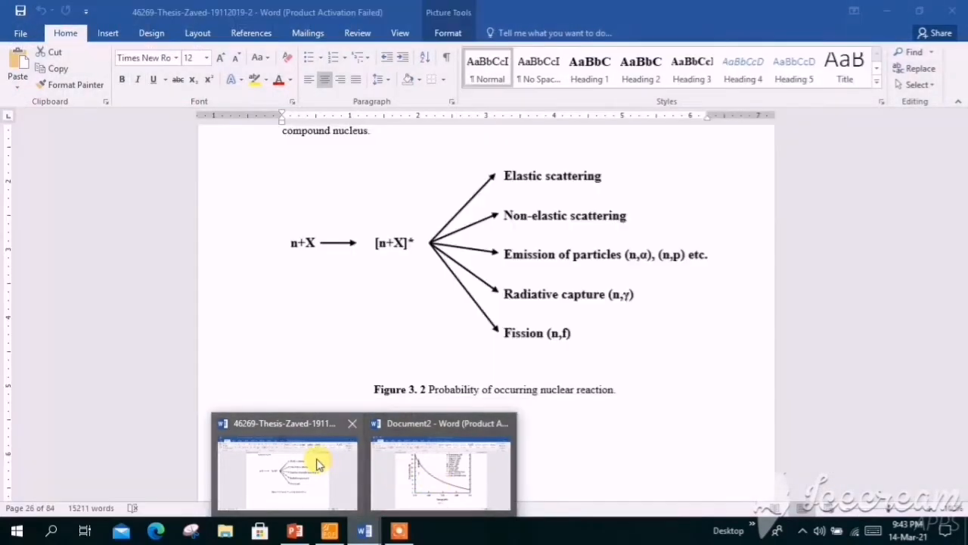
left_click(318, 458)
left_click(488, 450)
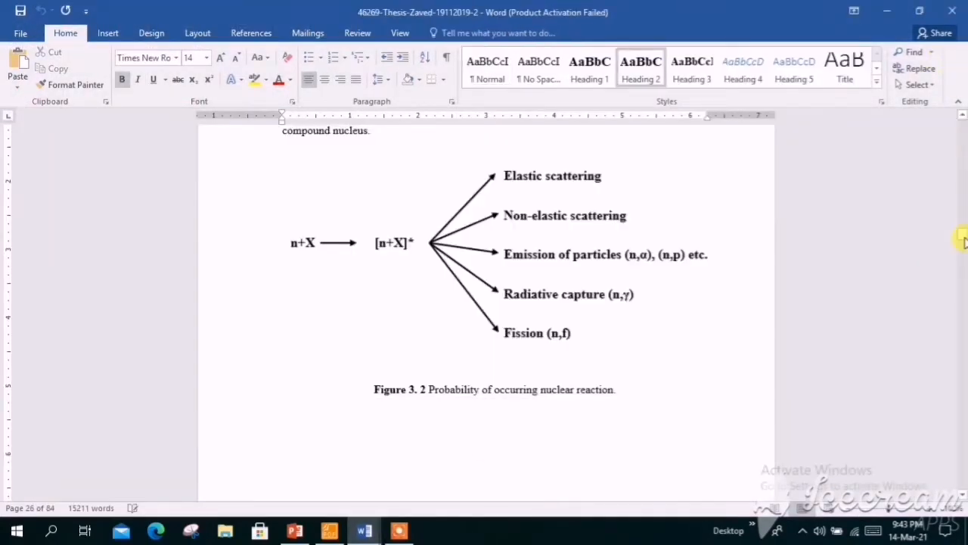
left_click_drag(962, 241, 964, 199)
scroll(821, 311, "down", 15)
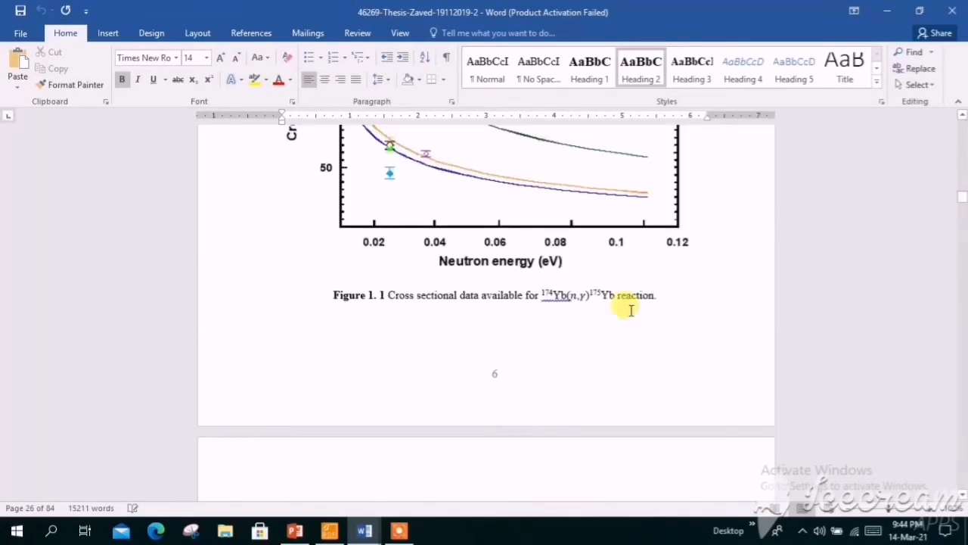
scroll(424, 325, "down", 15)
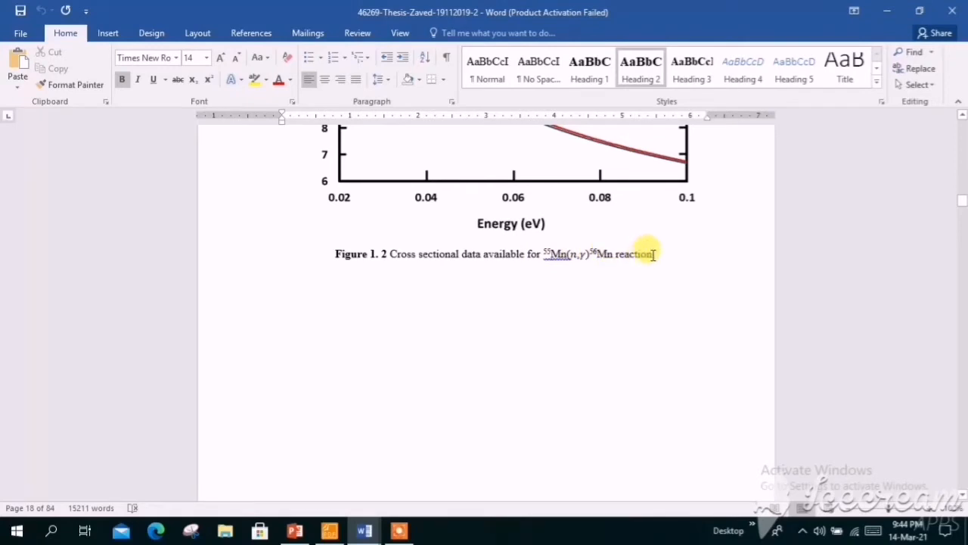
left_click_drag(654, 254, 391, 259)
key("ctrl+c")
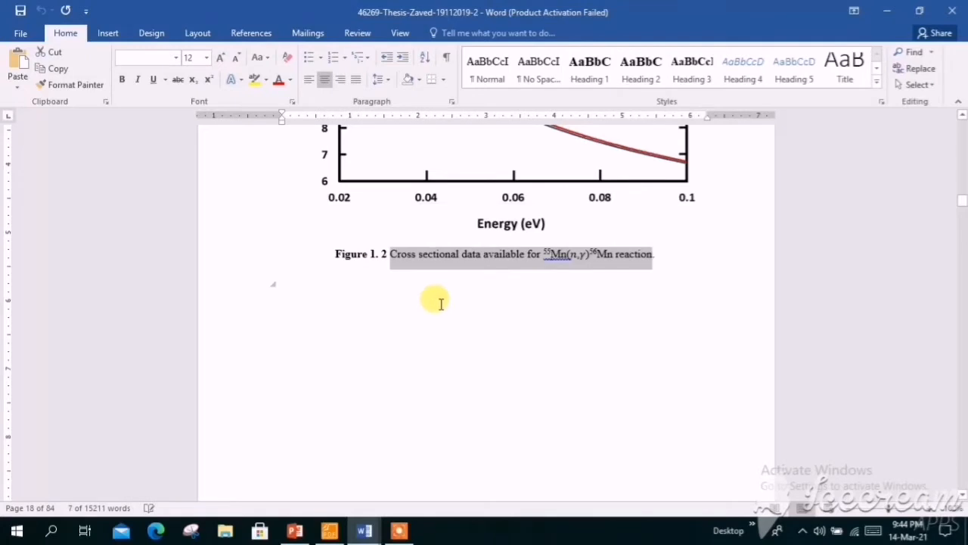
- Switch back to Document2 and paste the copied 55Mn(n,γ)56Mn description after the "Figure.1. 1:" label
left_click(364, 530)
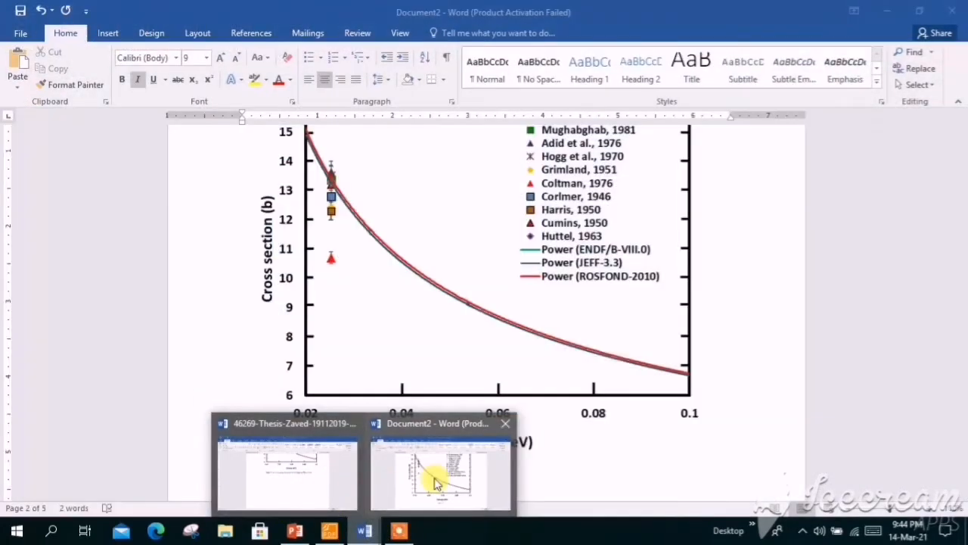
left_click(432, 424)
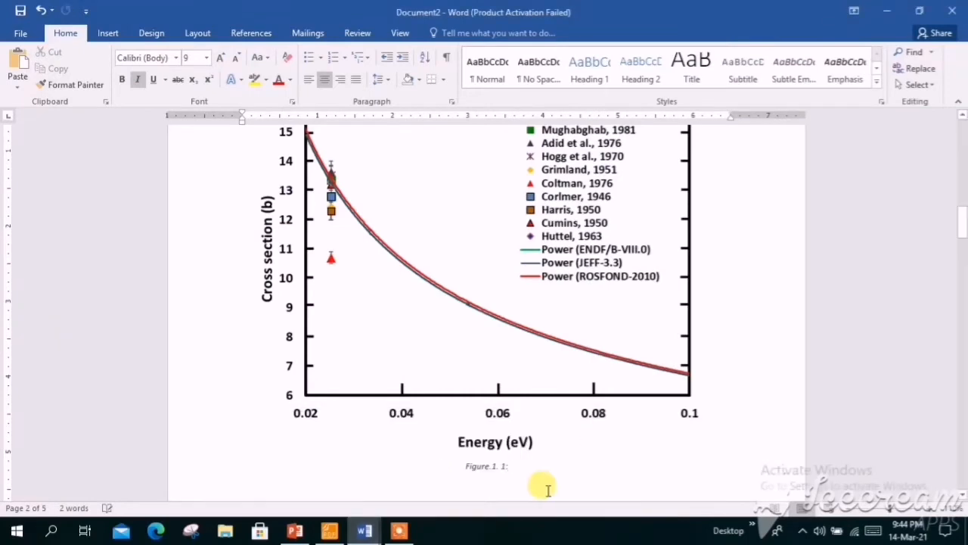
key("ctrl+v")
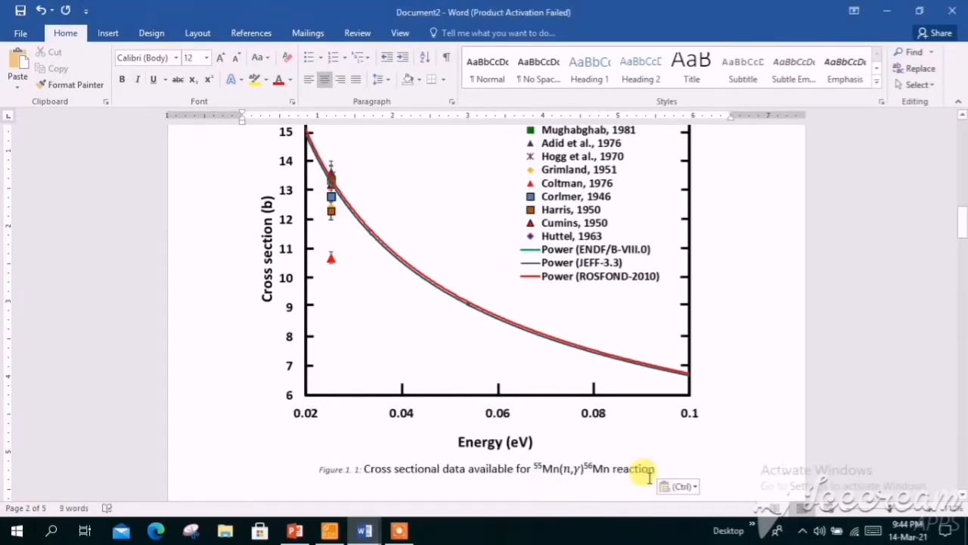
- Format the whole Figure.1. 1 caption in Times New Roman, size 11, black and without italics
left_click_drag(659, 465, 313, 462)
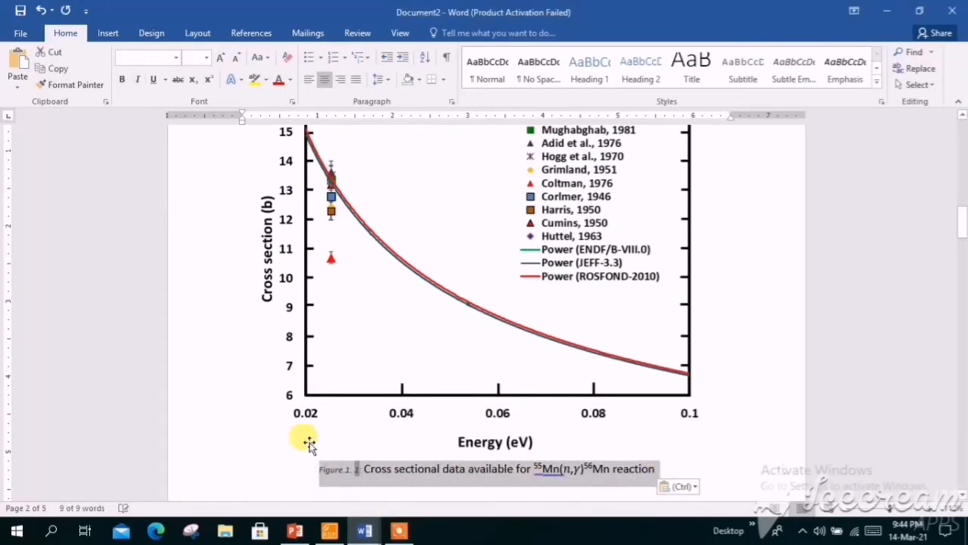
left_click(175, 59)
left_click(174, 142)
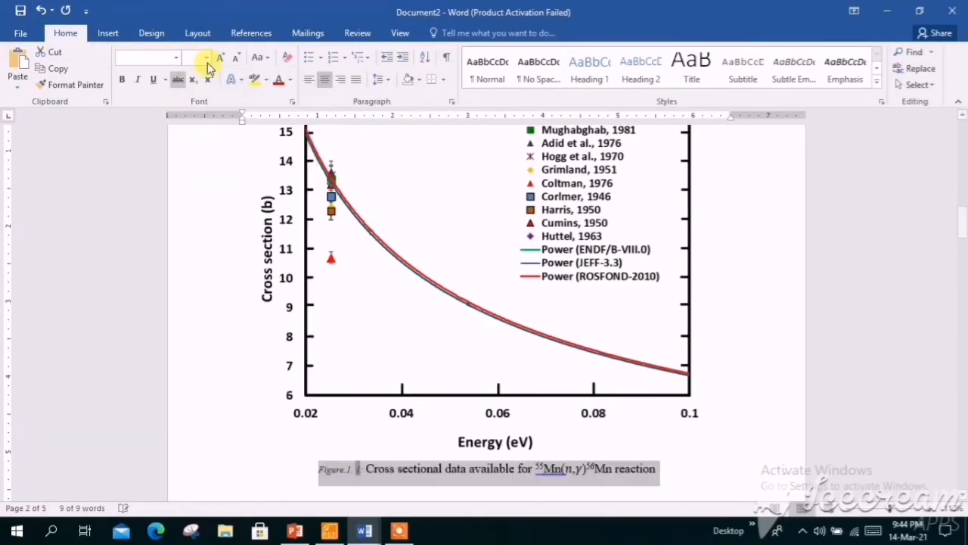
left_click(206, 59)
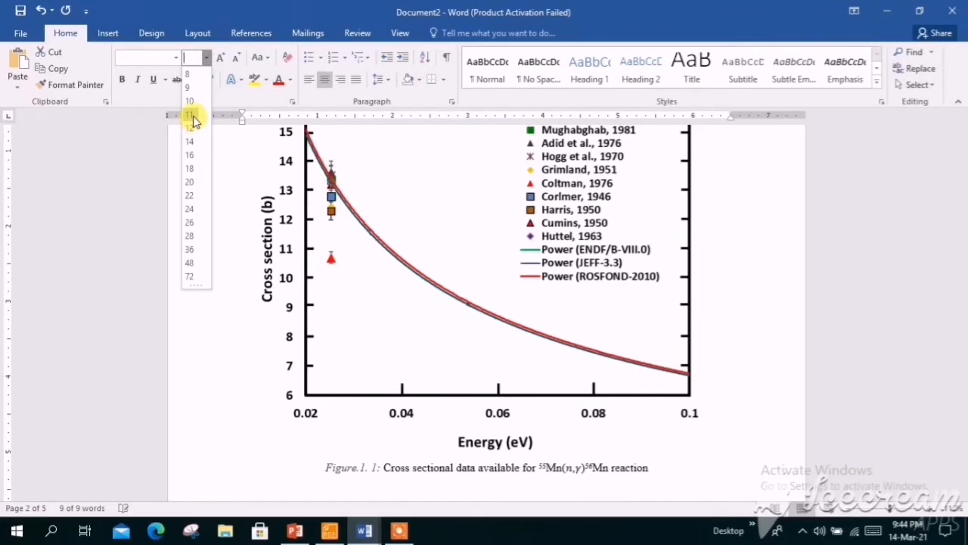
left_click(194, 117)
key("ctrl+i")
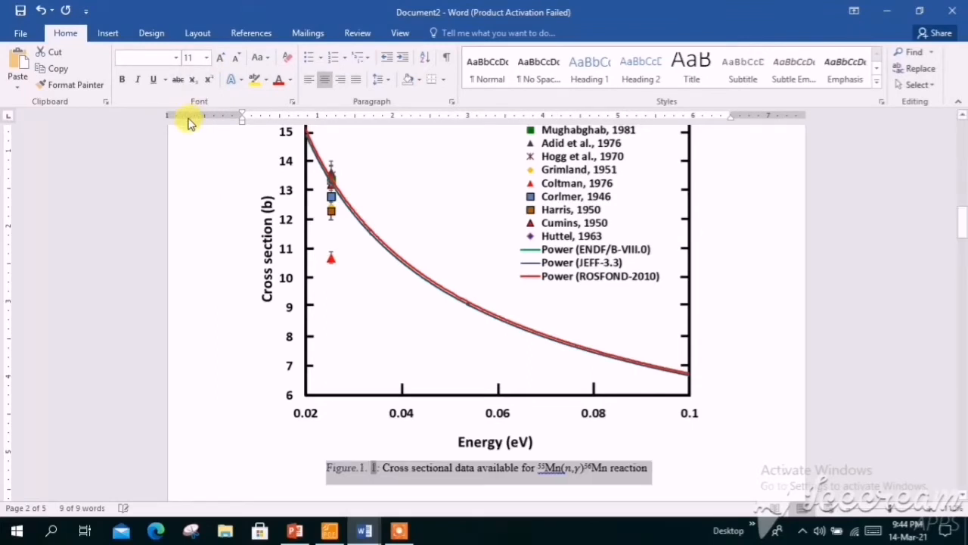
left_click(289, 82)
left_click(280, 99)
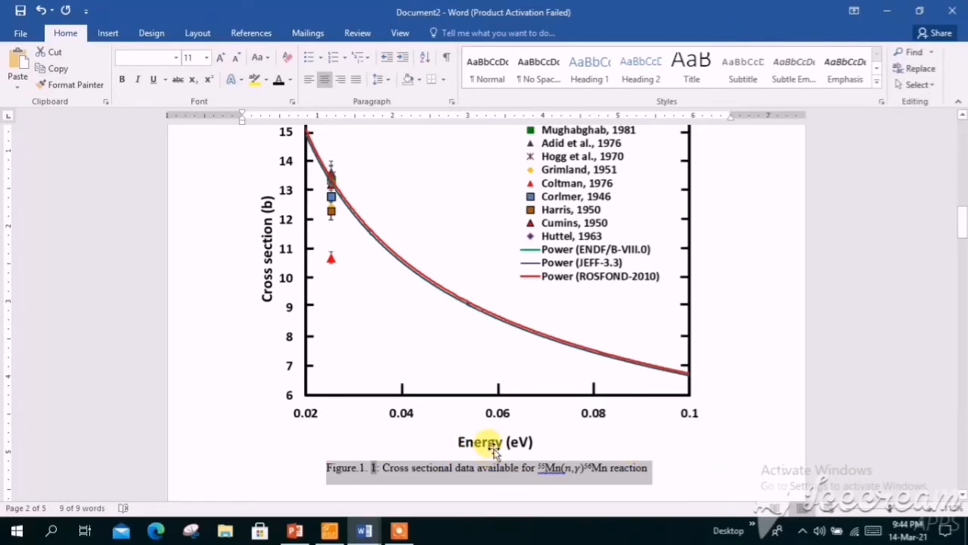
- Insert the caption "Figure.1. 2:" below the neutron energy graph on page 3 and centre it
scroll(493, 446, "down", 10)
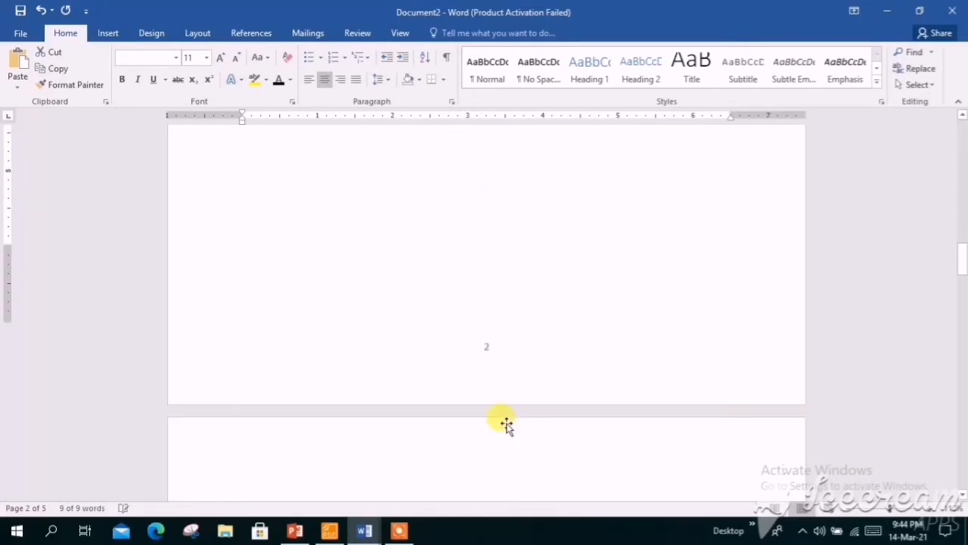
scroll(505, 426, "down", 6)
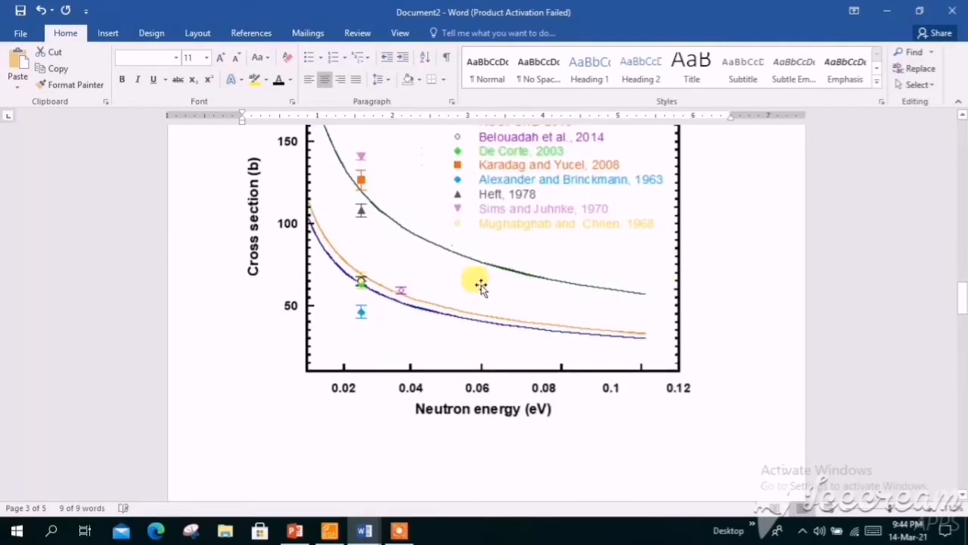
left_click(459, 368)
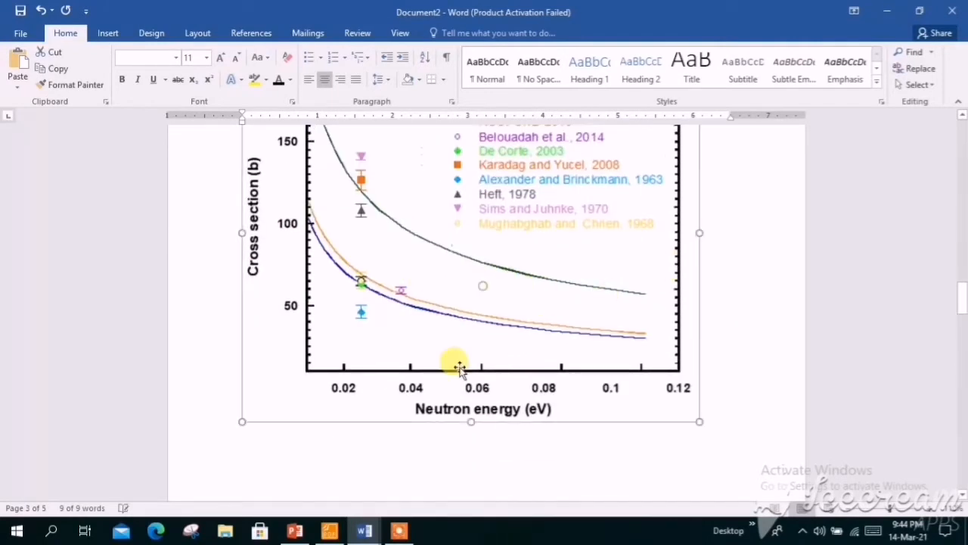
right_click(458, 239)
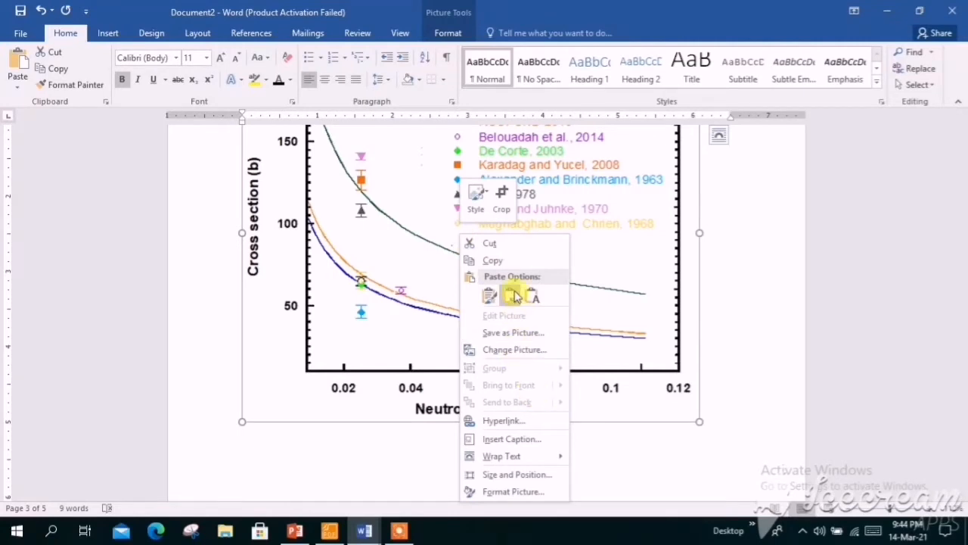
left_click(517, 440)
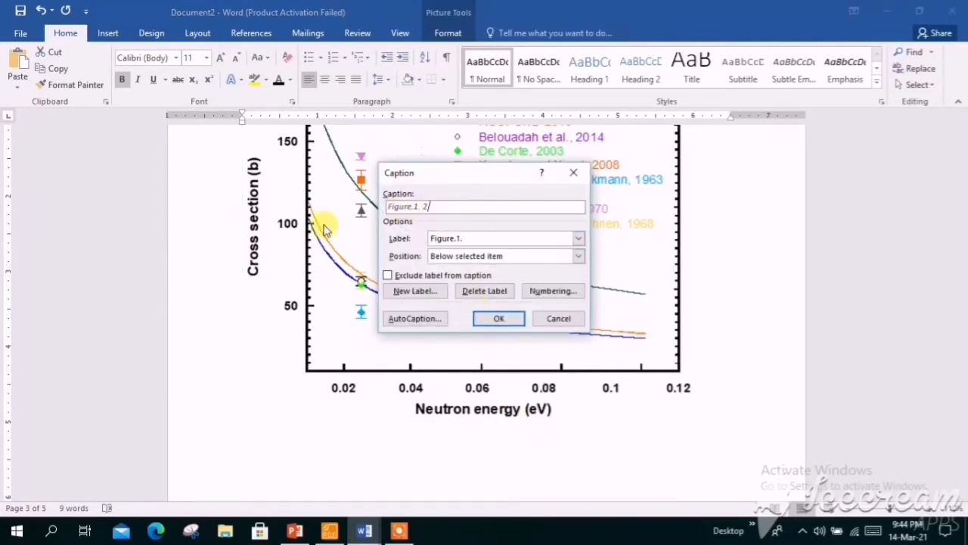
left_click(498, 319)
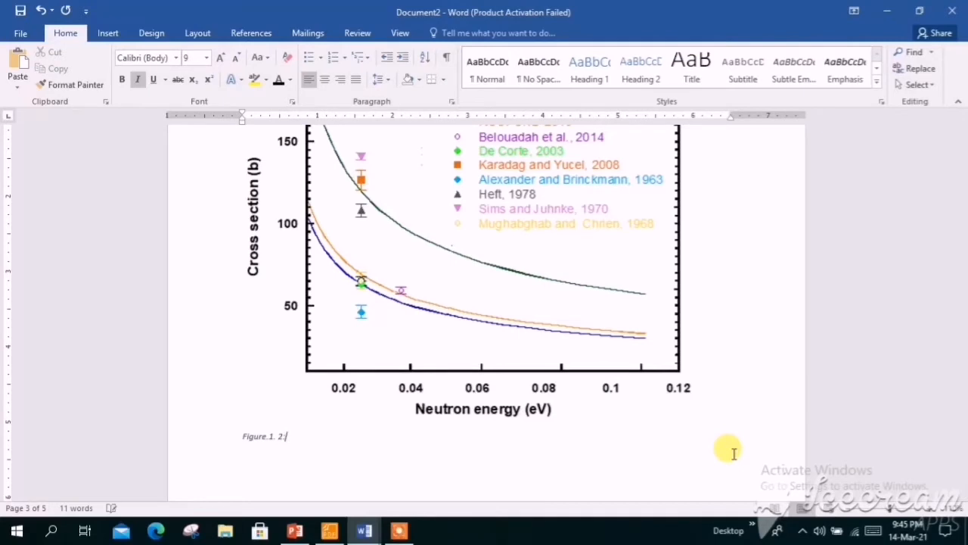
key("ctrl+e")
- Switch to the thesis document and copy the Figure 1.1 caption text "Cross sectional data available for 174Yb(n,γ)175Yb reaction.", without its label
mouse_move(369, 534)
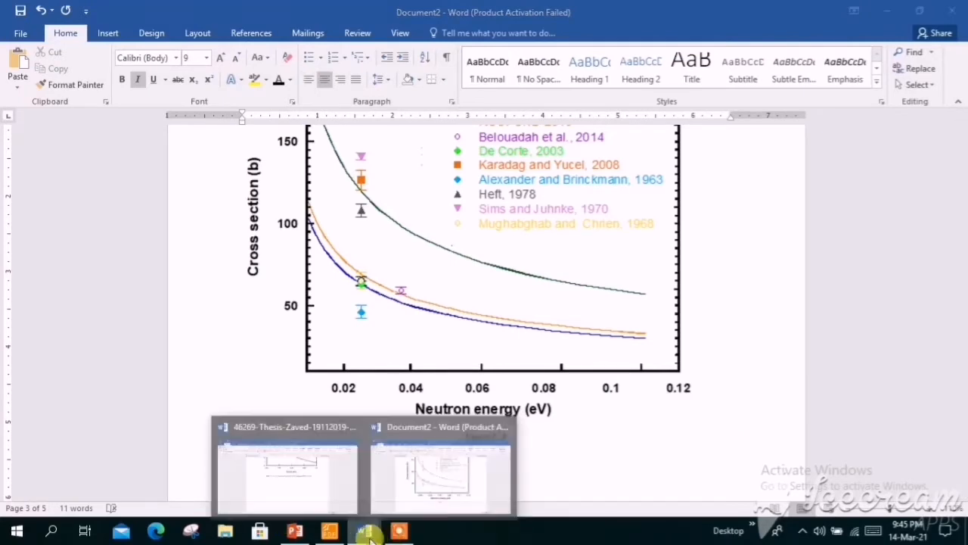
left_click(288, 484)
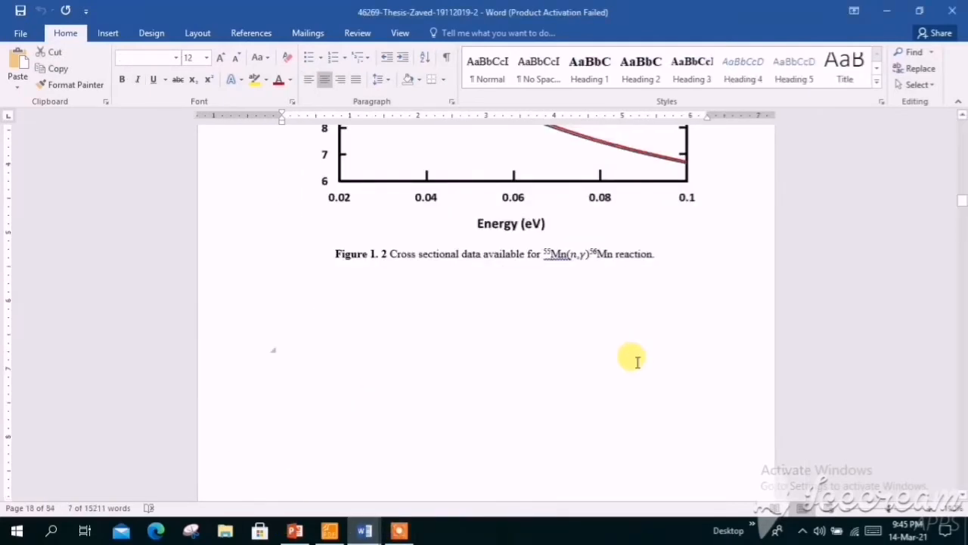
scroll(638, 362, "up", 10)
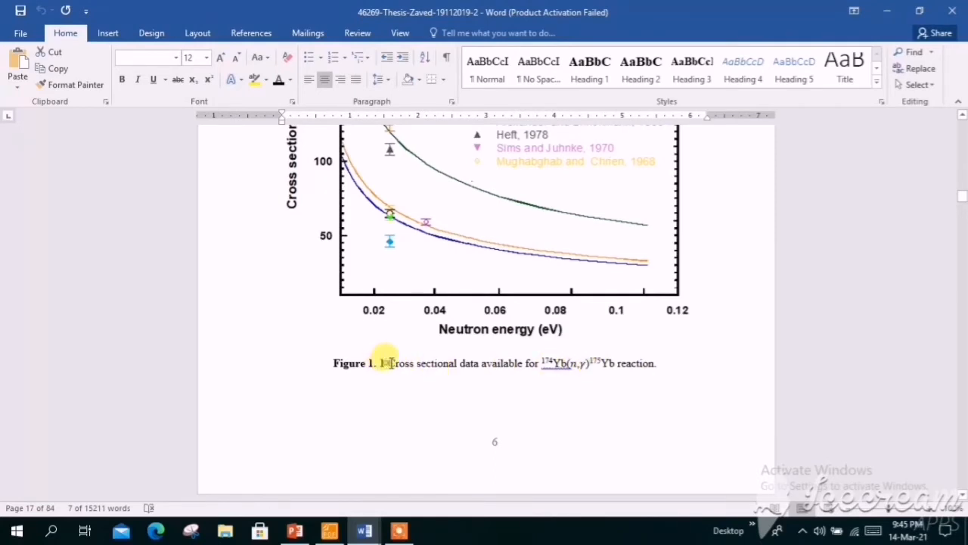
left_click_drag(382, 363, 568, 363)
left_click(644, 363)
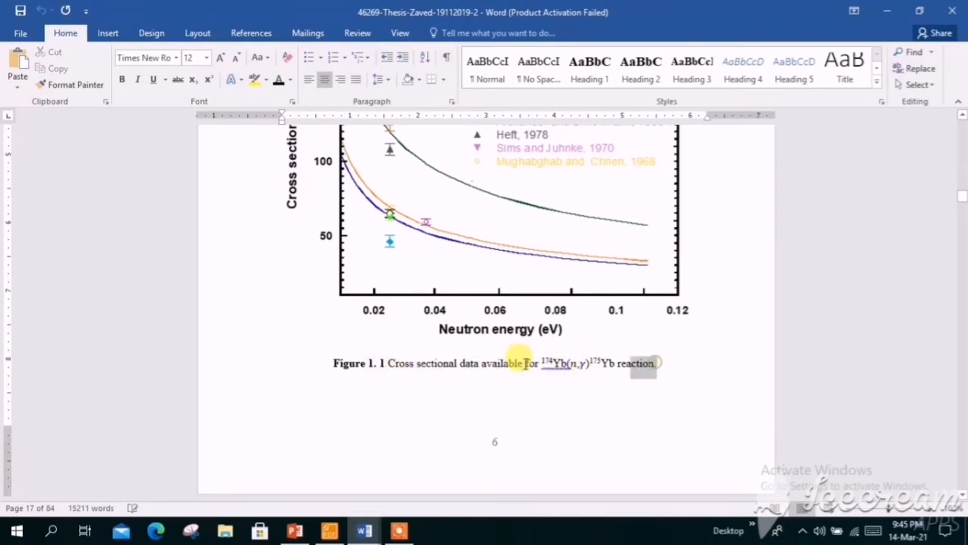
left_click_drag(655, 363, 388, 363)
key("ctrl+c")
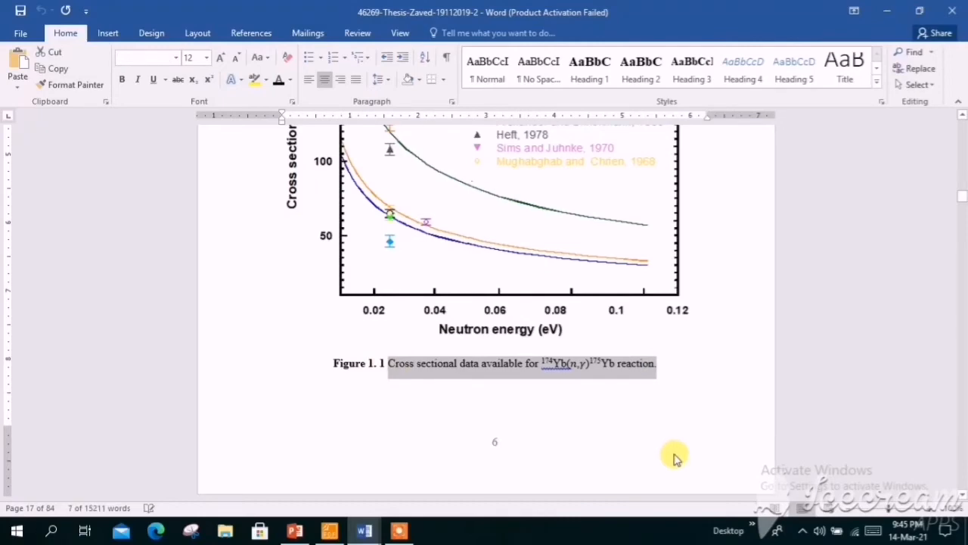
- Return to Document2 and paste the copied 174Yb(n,γ)175Yb description after the "Figure.1. 2:" label
mouse_move(365, 532)
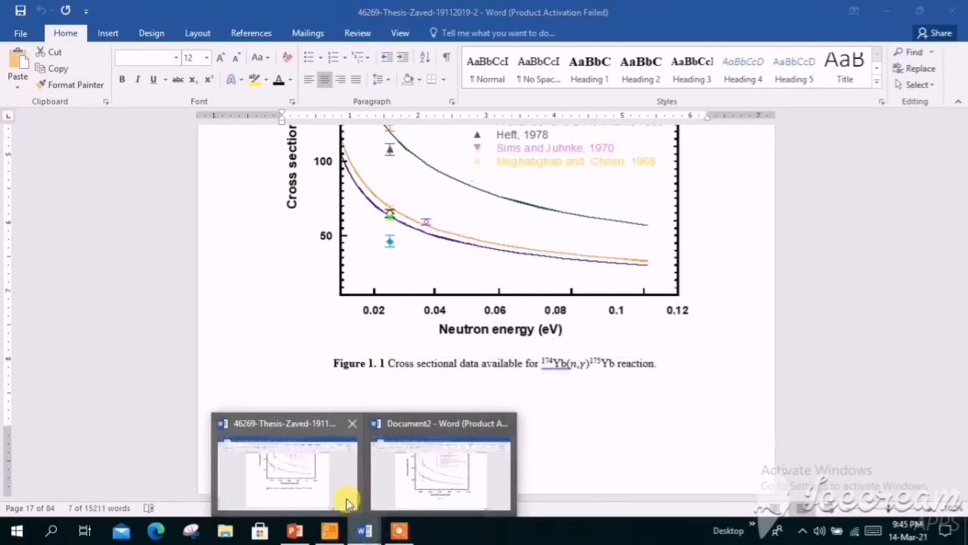
left_click(412, 496)
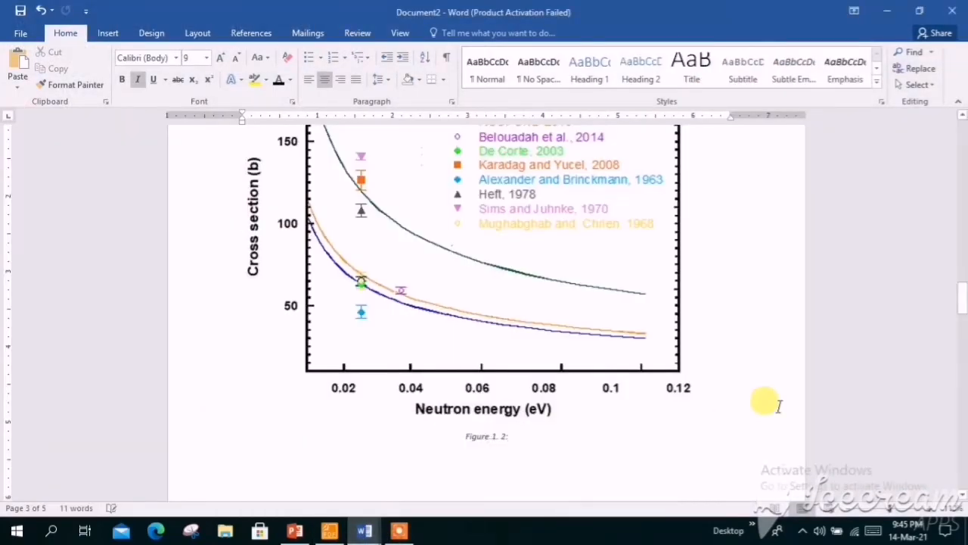
key("ctrl+v")
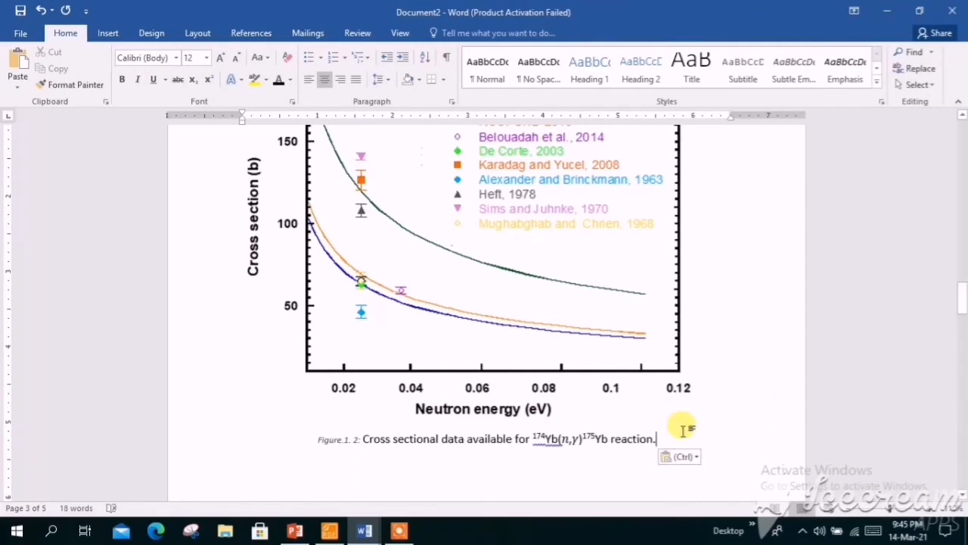
- Set the whole Figure.1. 2 caption to Times New Roman, size 11
left_click_drag(657, 439, 320, 437)
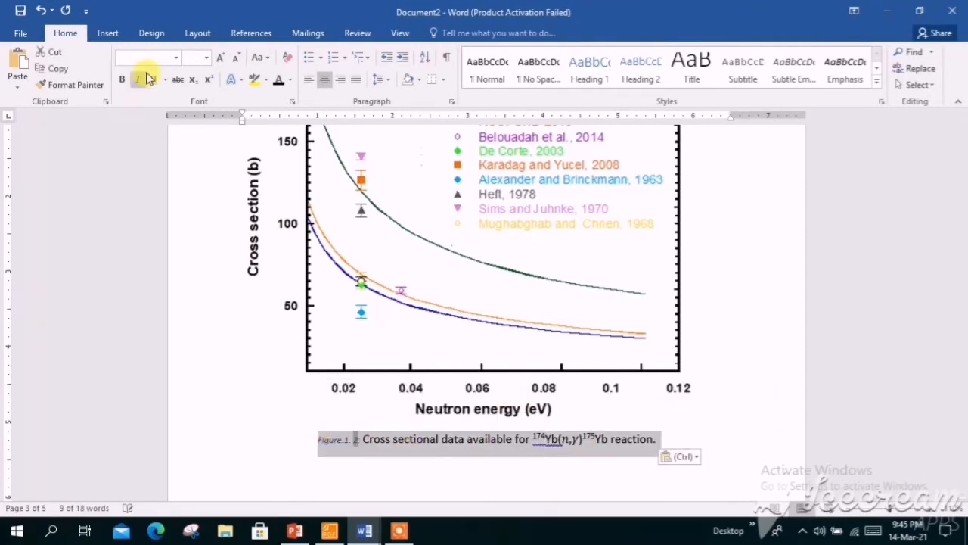
left_click(176, 57)
left_click(161, 142)
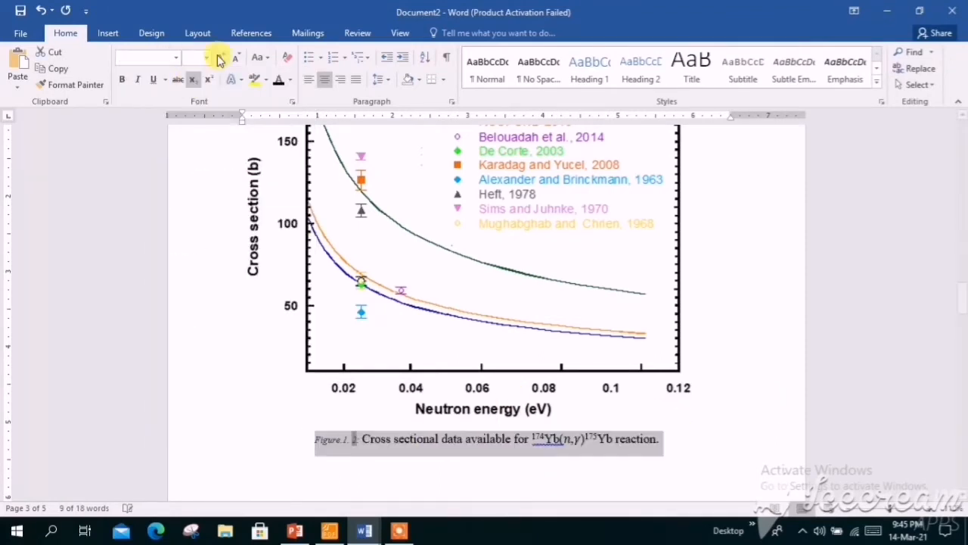
left_click(207, 58)
left_click(190, 116)
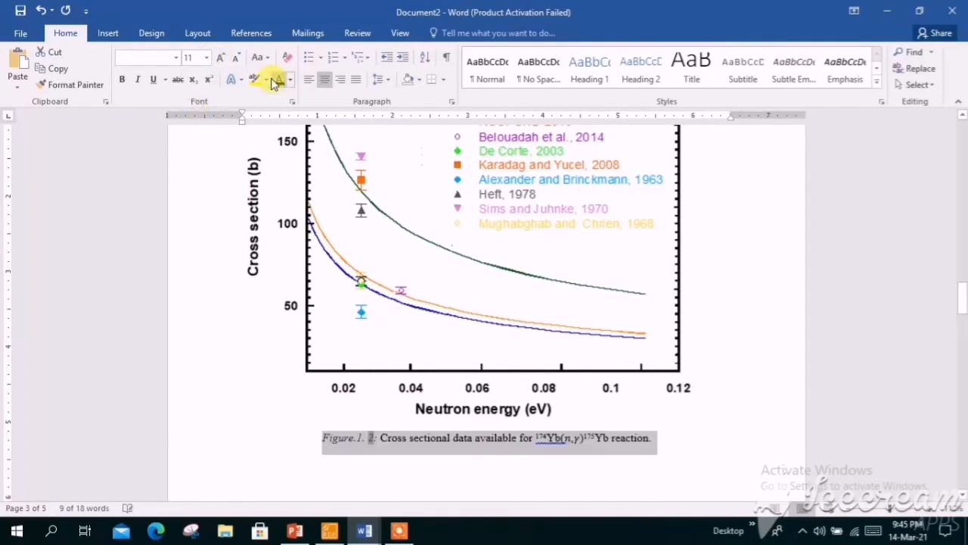